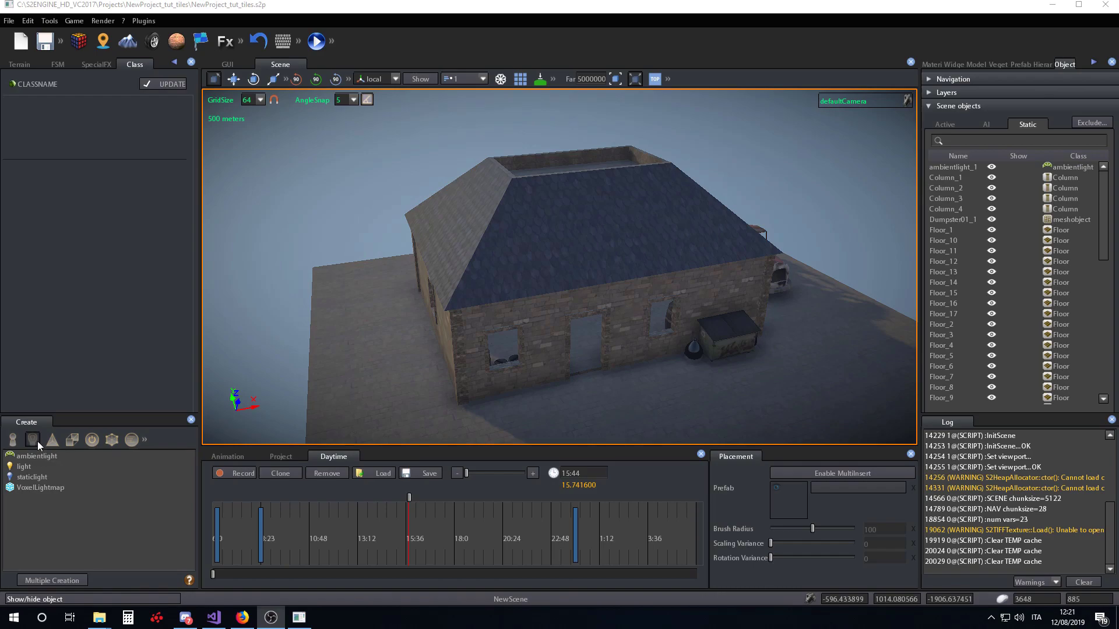
- Place a VoxelLightmap light object on the front roof slope of the house
left_click(12, 440)
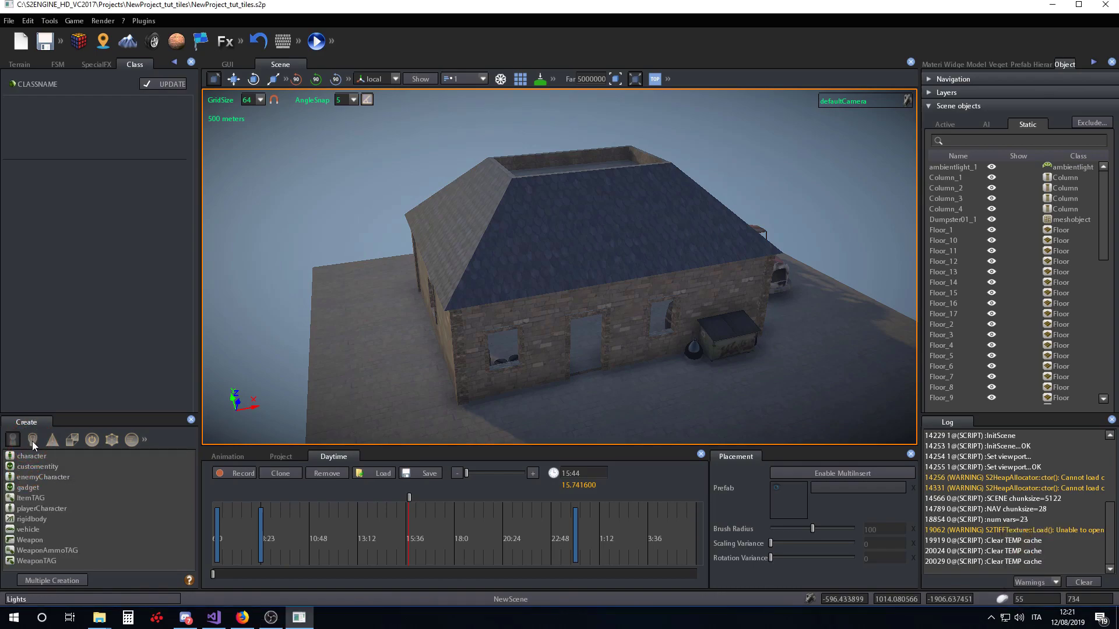
left_click(33, 441)
left_click(36, 487)
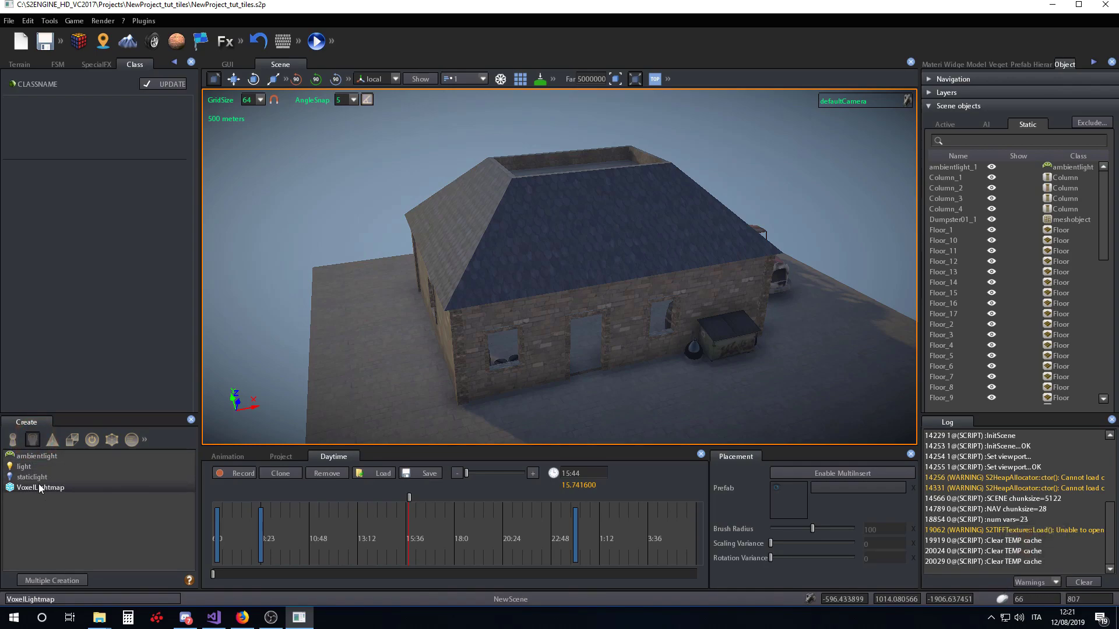
left_click(615, 263)
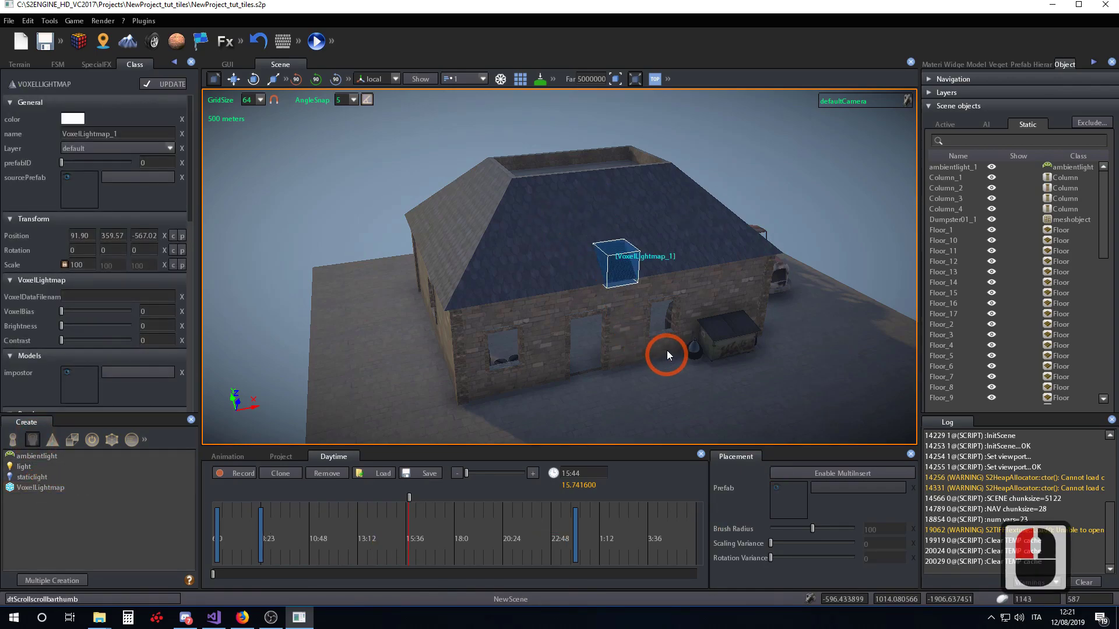
- Examine the placed voxel lightmap box up close and where it sits relative to the roof
key("w")
key("w")
key("w")
key("w")
key("w")
key("w")
key("w")
key("w")
key("w")
key("w")
key("w")
key("w")
key("w")
key("w")
key("w")
key("w")
key("w")
key("w")
key("w")
key("w")
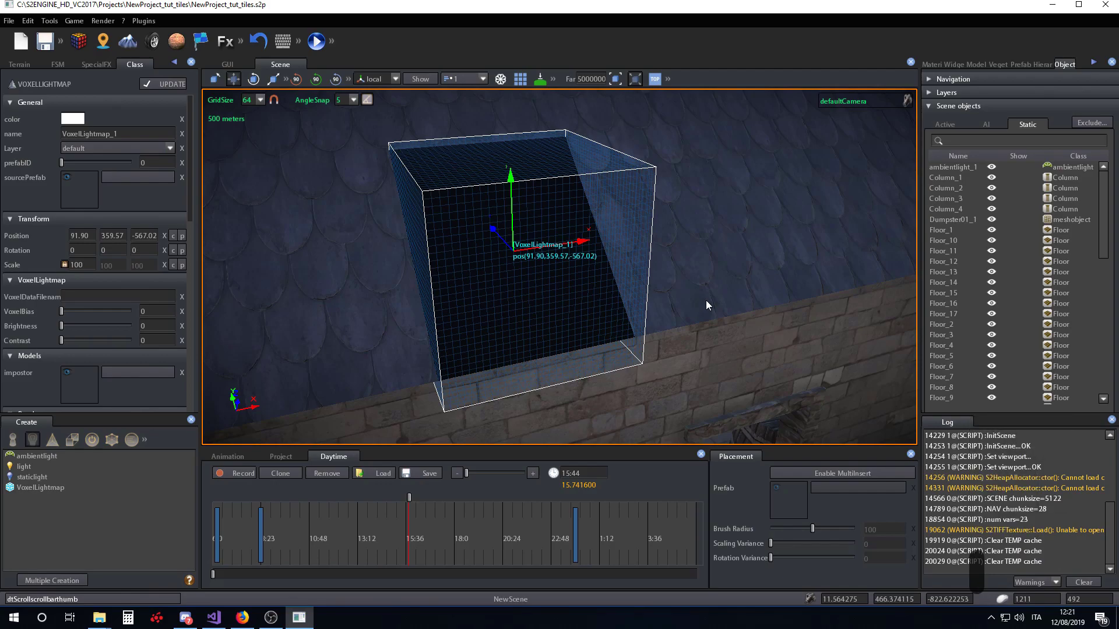
key("s")
key("a")
key("d")
right_click(699, 302)
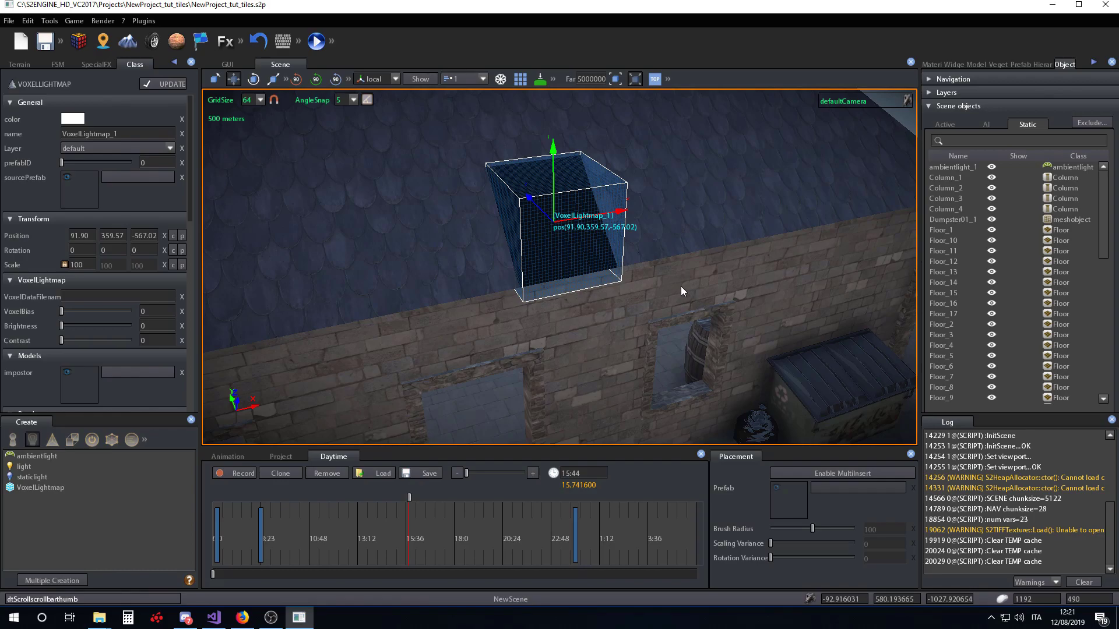
key("w")
key("q")
right_click(669, 218)
right_click_drag(669, 218, 602, 215)
key("d")
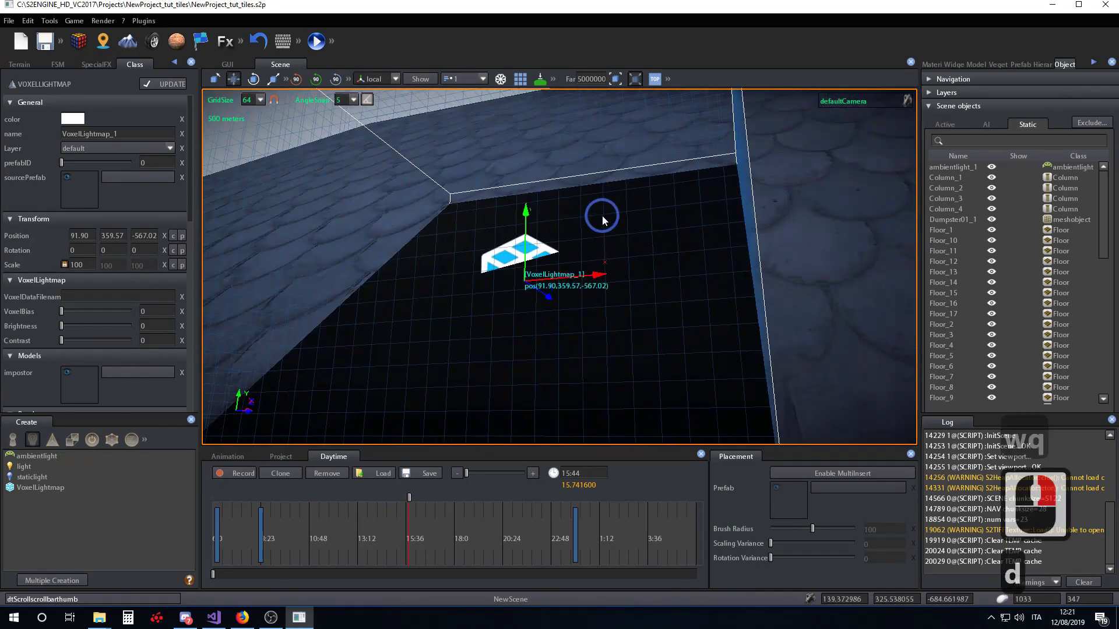
right_click(634, 260)
right_click_drag(634, 262, 624, 257)
key("w")
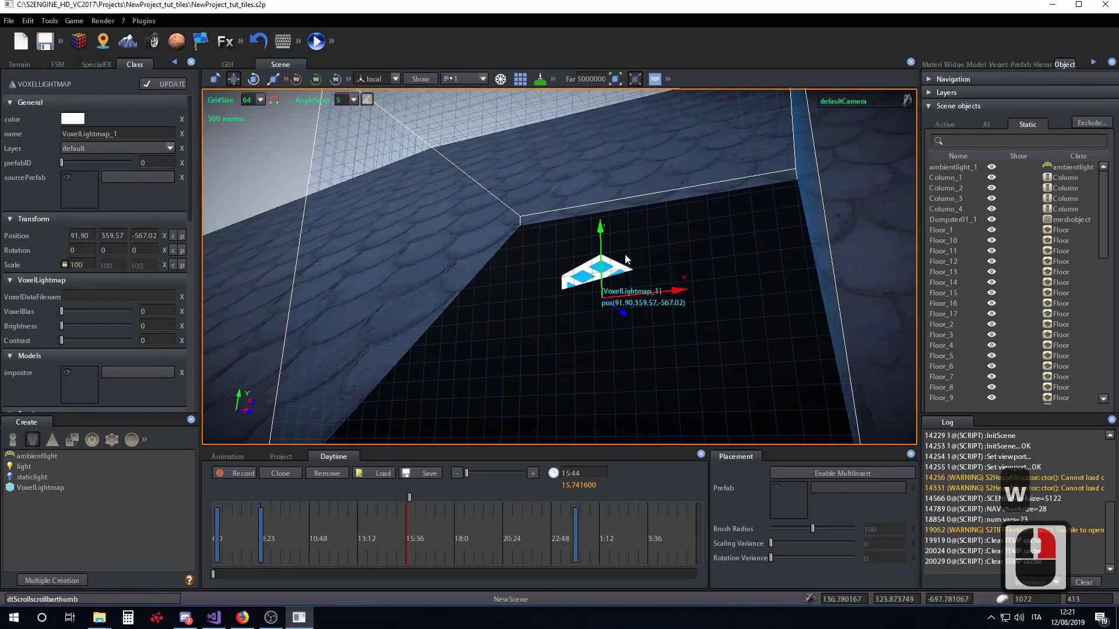
- Stretch the voxel lightmap volume along the X axis to a scale of about 1186
key("space")
key("space")
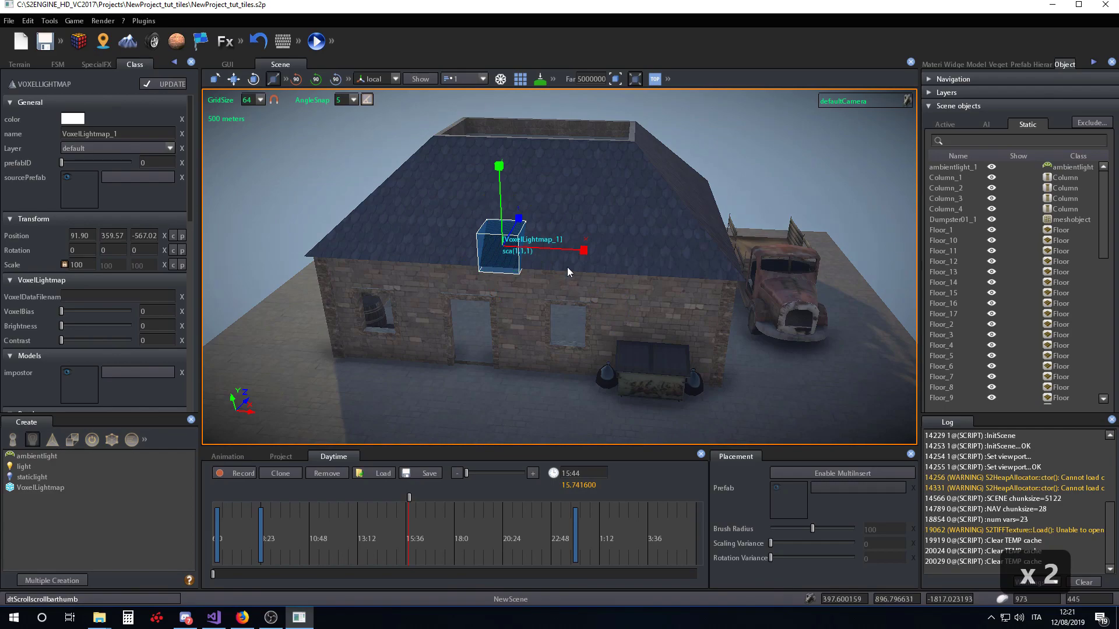
left_click_drag(583, 251, 662, 268)
key("e")
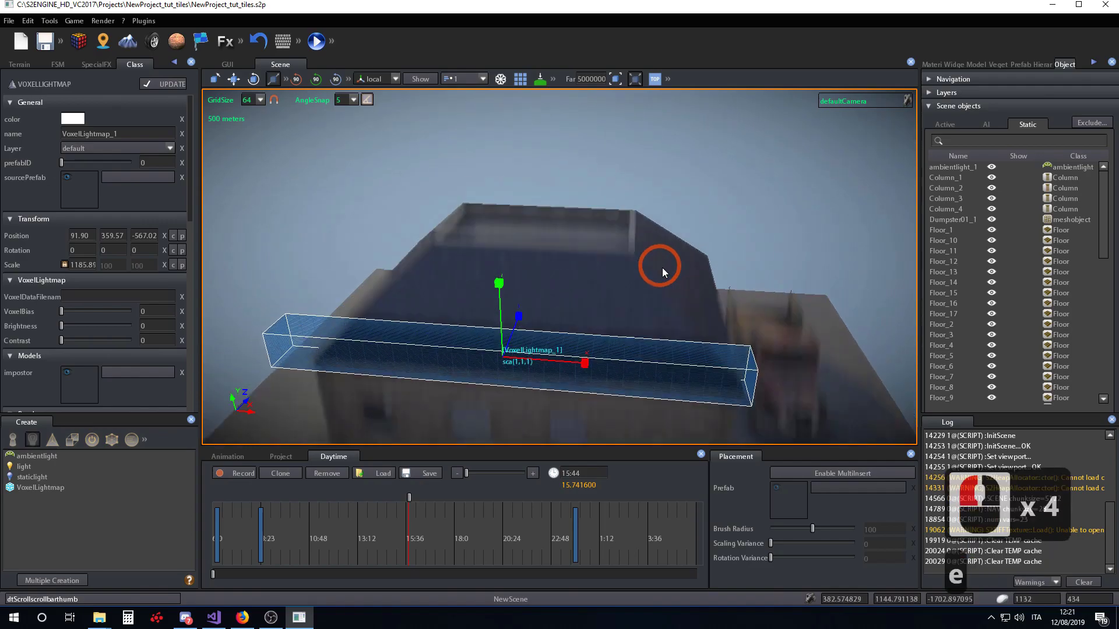
key("d")
- Stretch the volume along Z to a scale of about 1468 and shift it to about -395.6 on Z over the house
right_click_drag(662, 267, 511, 304)
left_click_drag(606, 267, 674, 274)
key("space")
key("space")
left_click_drag(576, 265, 698, 286)
key("e")
key("r")
- Increase the volume's vertical scale to about 767 so it covers the height of the house
left_click_drag(589, 227, 583, 138)
key("shift+a")
right_click_drag(571, 234, 667, 233, "shift")
key("shift+q")
key("shift+w")
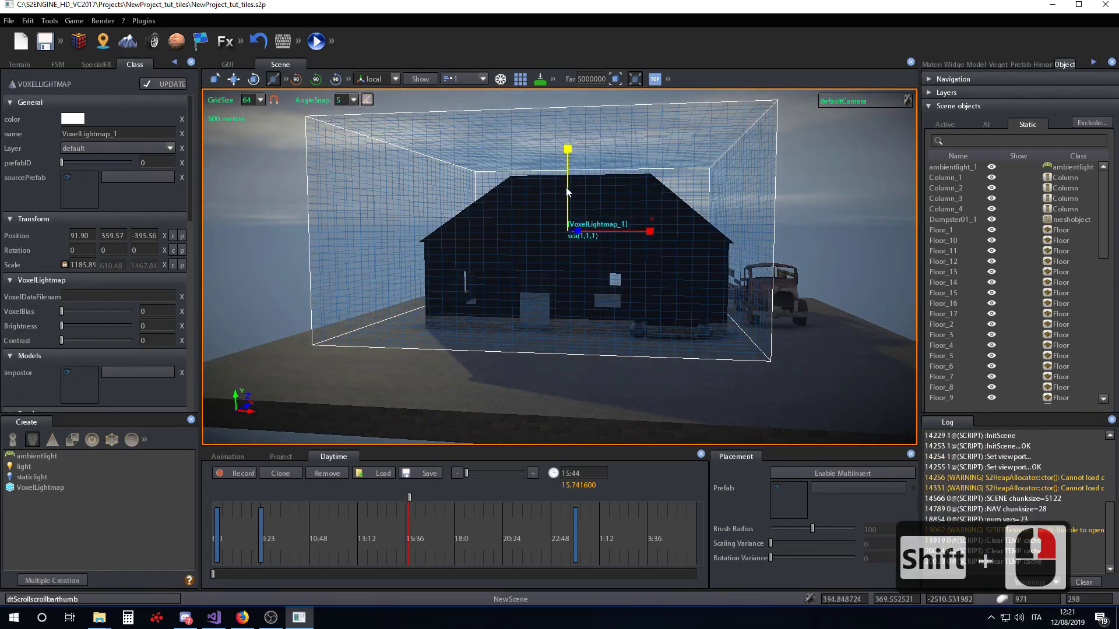
mouse_move(567, 150)
left_mouse_down()
mouse_move(565, 140)
mouse_move(570, 170)
left_mouse_up()
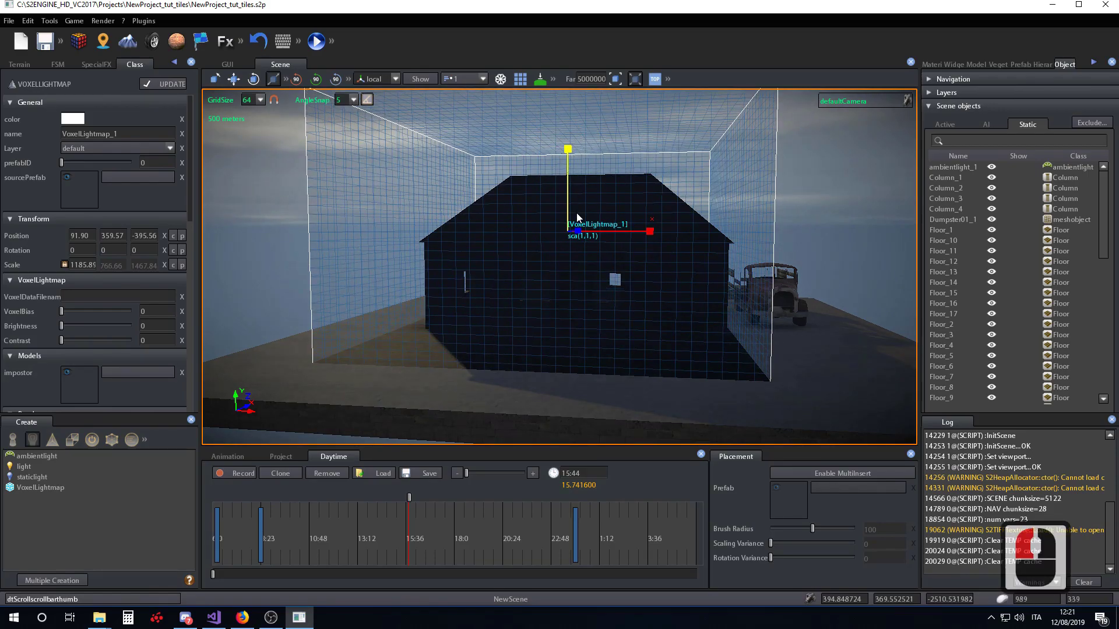
- Move the volume to about 270.7 on X and widen its X scale to about 1817
key("w")
left_click_drag(618, 239, 631, 243)
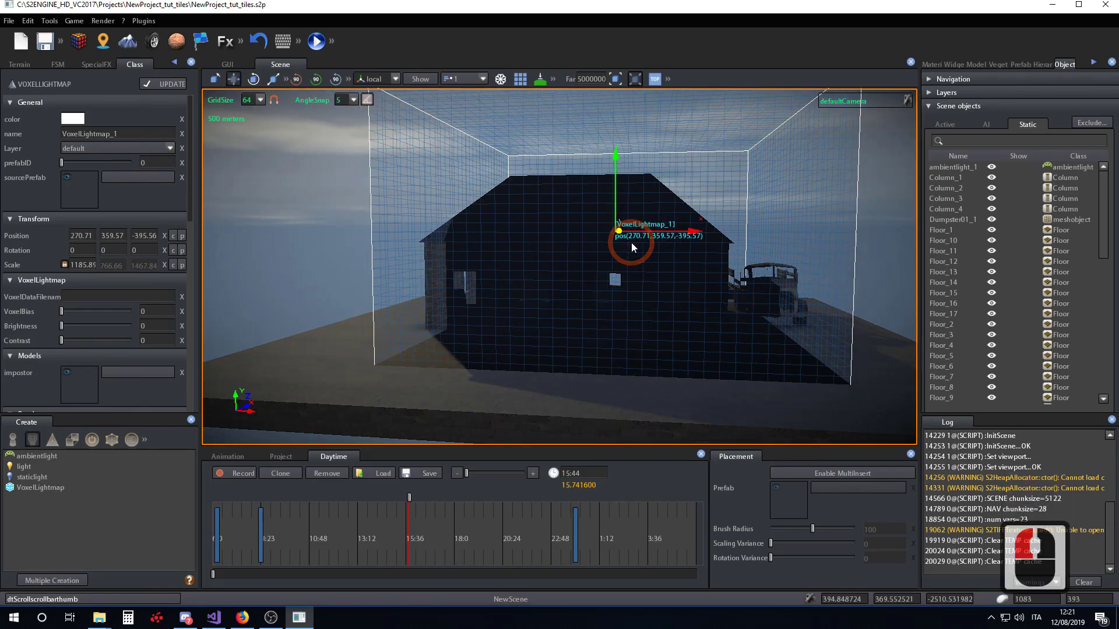
key("shift+e")
right_click_drag(632, 242, 655, 272, "shift")
right_click(655, 272)
right_click(655, 272)
left_click_drag(599, 196, 673, 196)
- Extend the volume's depth to a Z scale of about 1768
key("d")
right_click_drag(668, 255, 504, 264, "shift")
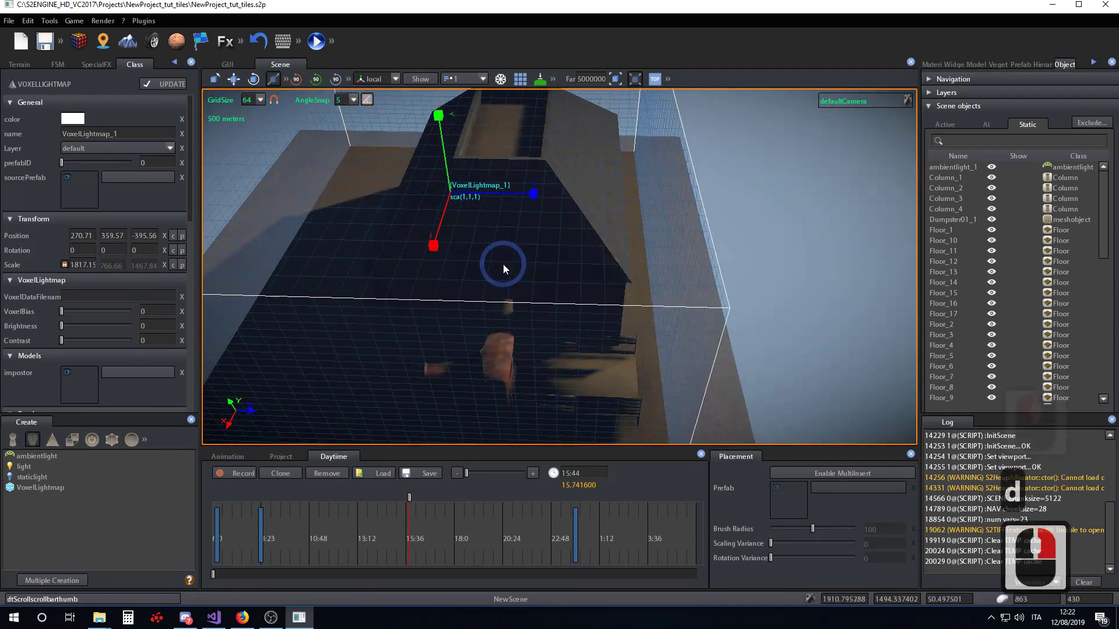
left_click_drag(532, 194, 644, 215)
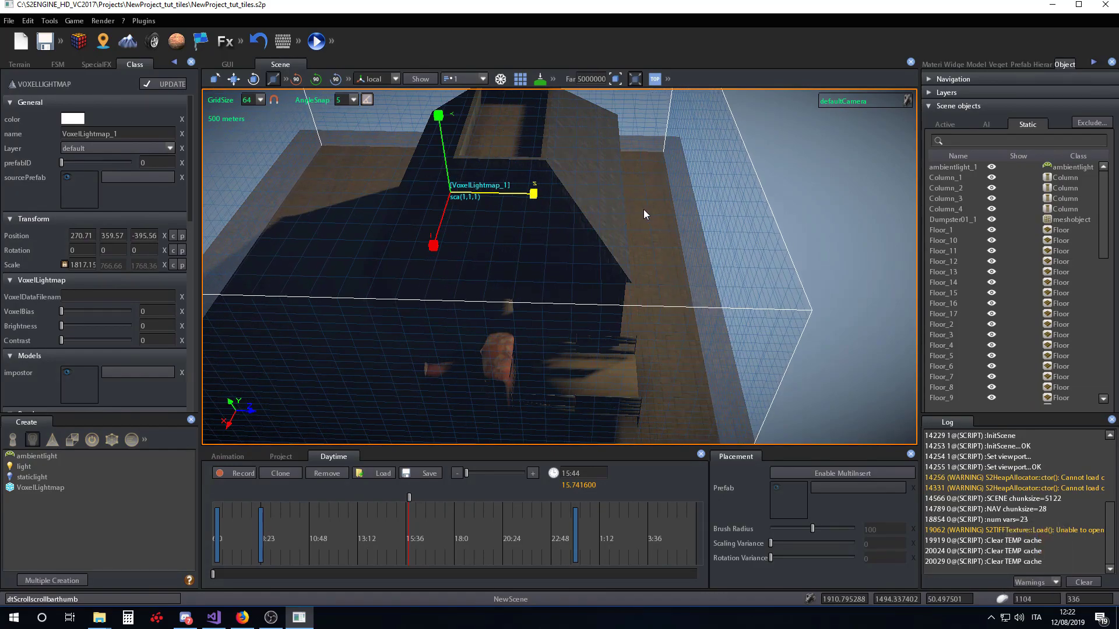
- Shift the volume along X to about 258.7 to centre it over the ground platform
key("a")
right_click_drag(466, 270, 609, 288, "shift")
right_click(690, 273, "shift")
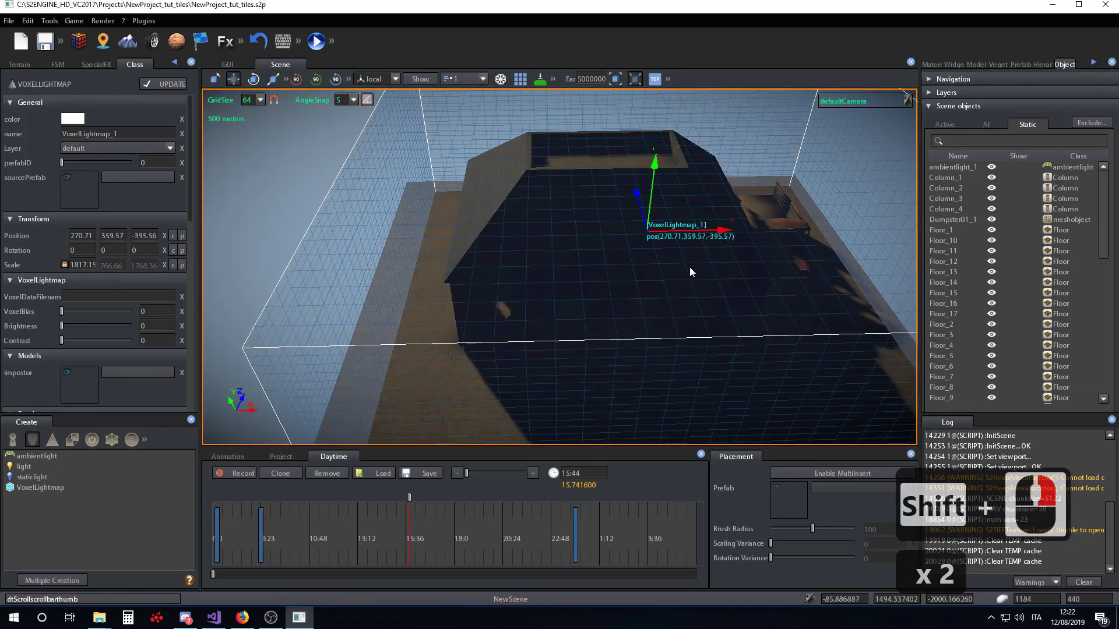
left_click_drag(688, 240, 684, 240)
key("d")
key("q")
right_click_drag(680, 261, 652, 232)
- Increase the volume's vertical scale to about 889 and lower it to about 284 on Y
key("shift+s")
right_click(591, 220)
right_click(591, 219)
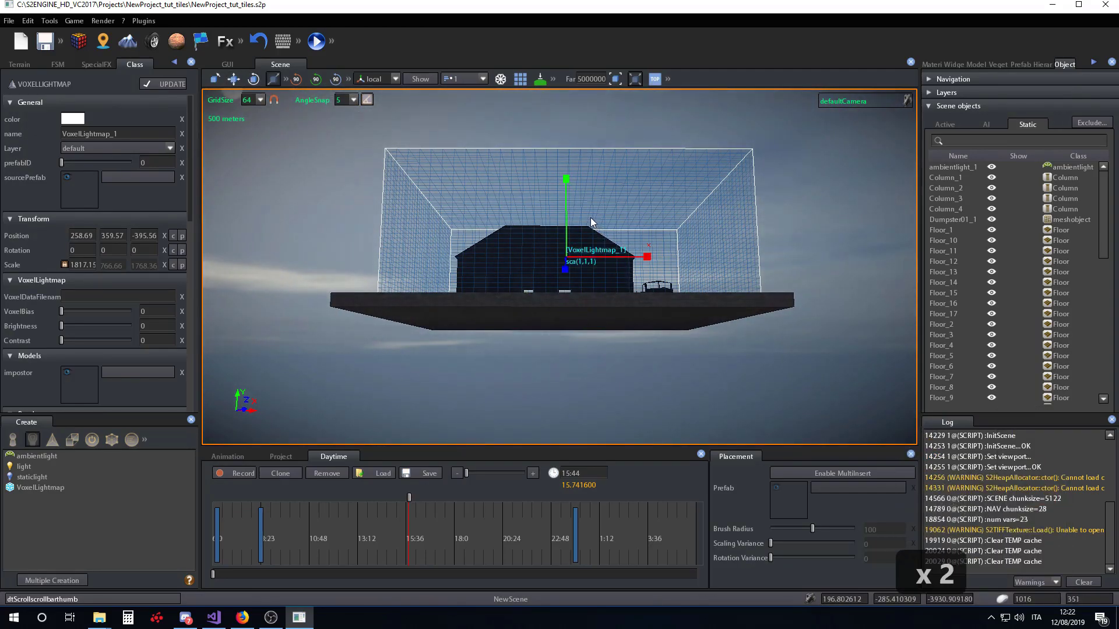
left_click_drag(566, 181, 568, 215)
key("w")
key("e")
right_click_drag(568, 214, 616, 289, "shift")
- Fine-tune the volume's vertical scale to about 928
key("w")
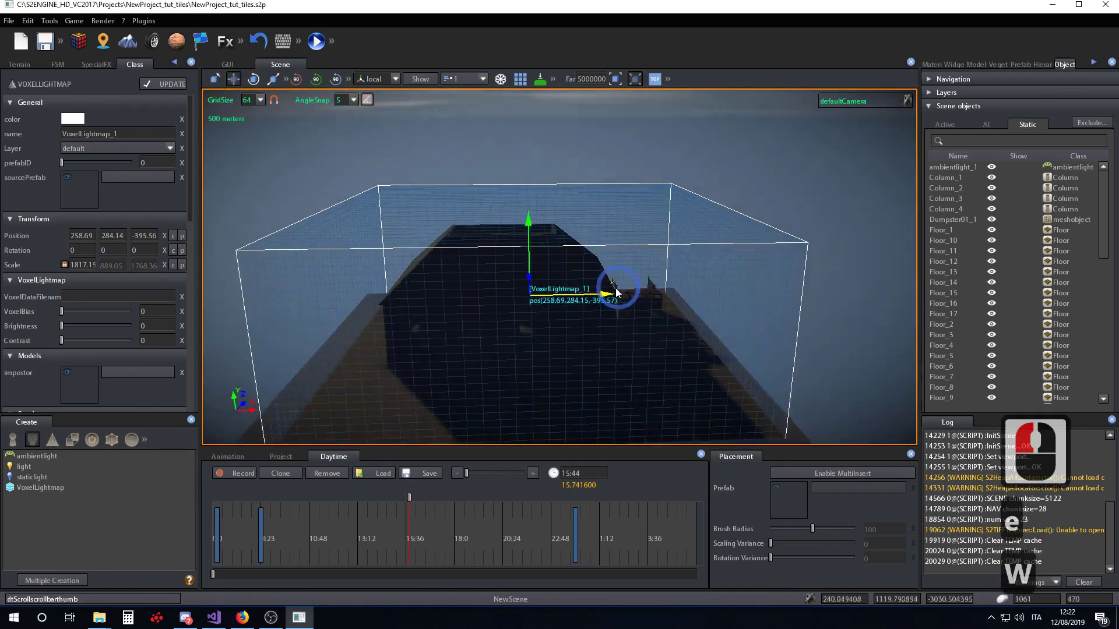
key("w")
left_click_drag(530, 232, 531, 225)
key("w")
mouse_move(626, 260)
right_mouse_down("shift")
mouse_move(639, 260)
mouse_move(573, 276)
mouse_move(573, 292)
mouse_move(458, 308)
mouse_move(587, 276)
mouse_move(644, 288)
mouse_move(641, 276)
right_mouse_up("shift")
- Examine from several viewpoints how the volume encloses the house and its surroundings
key("d")
key("e")
key("d")
key("a")
key("a")
key("a")
key("a")
key("w")
key("q")
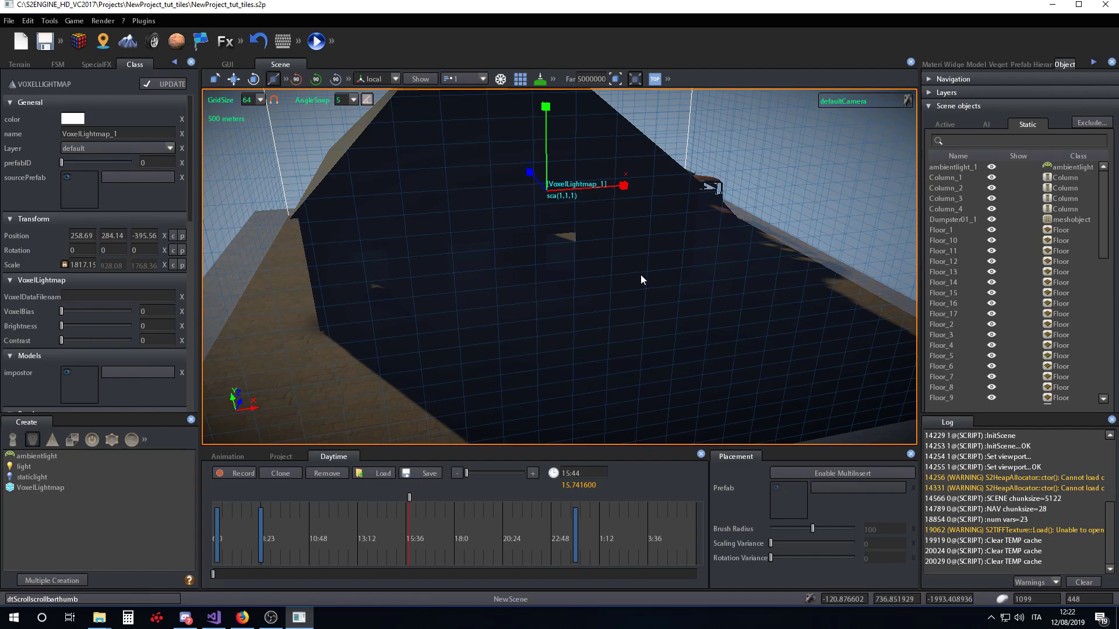
- Select VoxelLightmap_1 among the static scene objects and open the Generate VoxelLightmap settings for it, moved clear of the volume
left_click(28, 22)
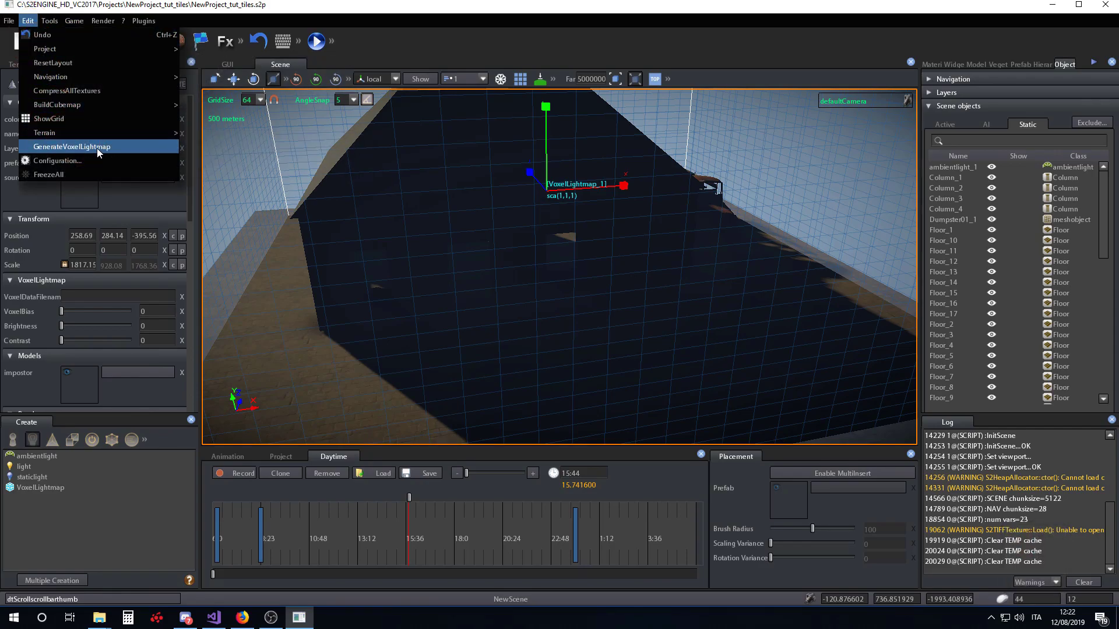
left_click_drag(1101, 233, 1107, 390)
left_click(1107, 355)
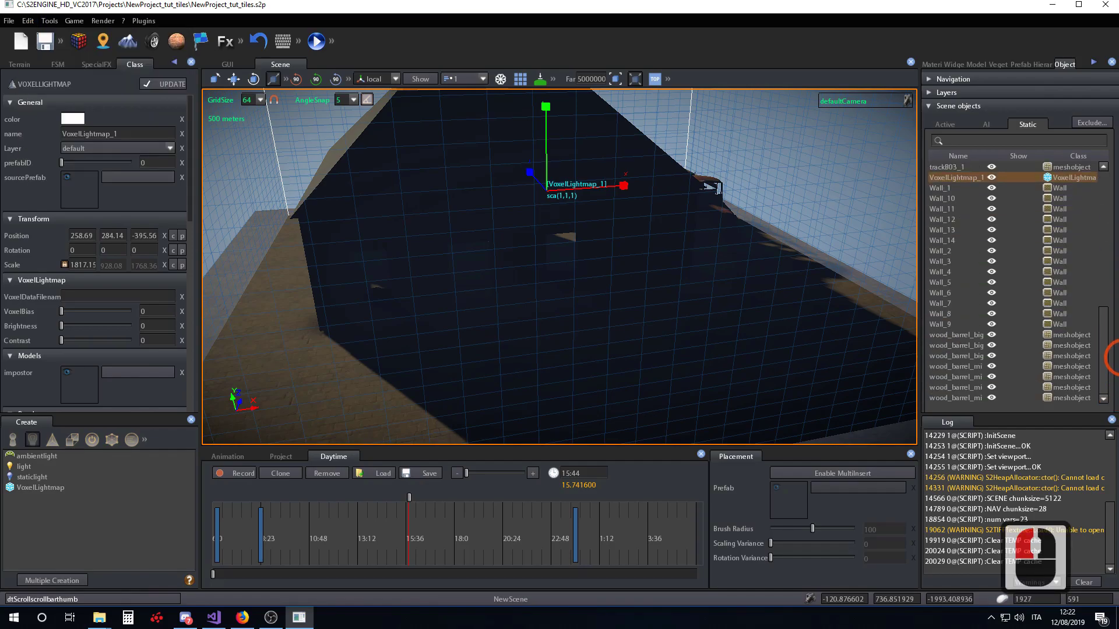
left_click(944, 188)
left_click(943, 178)
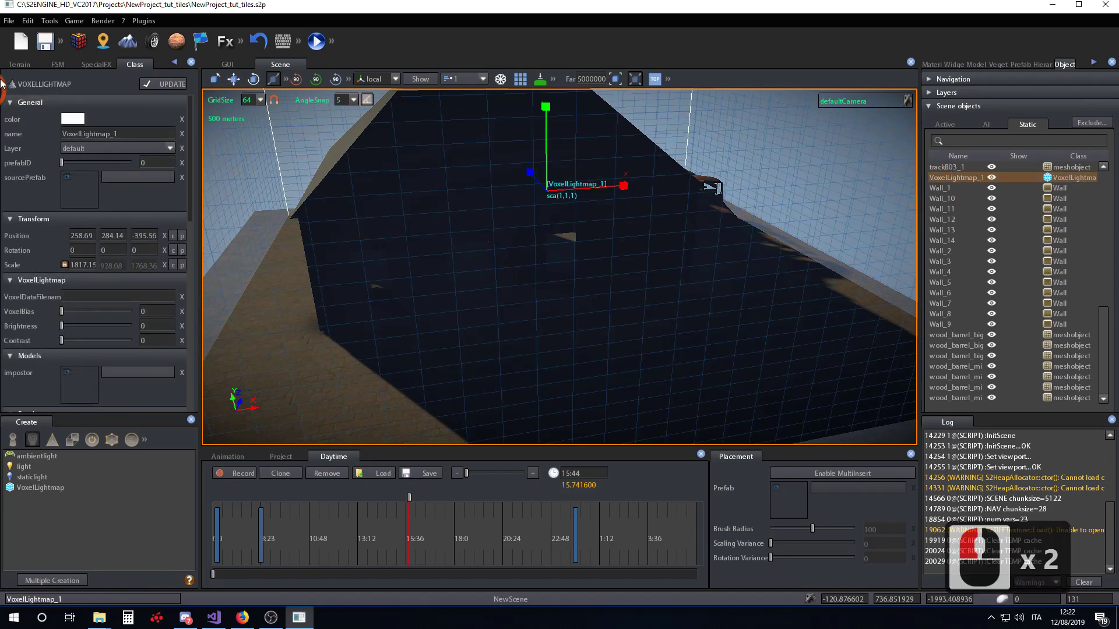
left_click(28, 20)
left_click(88, 145)
left_click(540, 217)
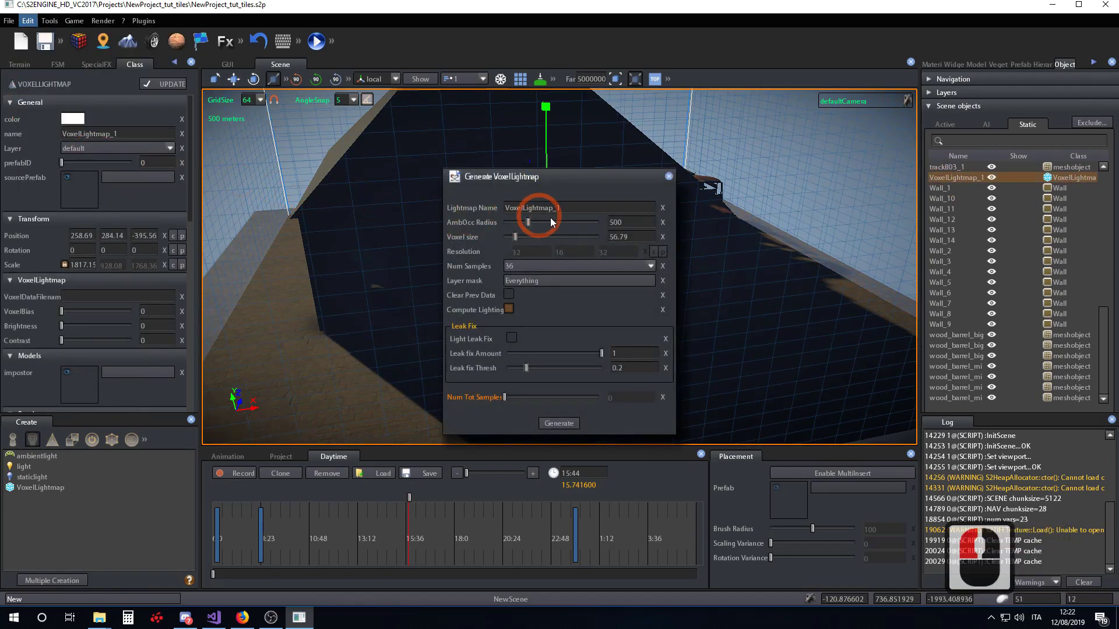
left_click_drag(534, 181, 749, 191)
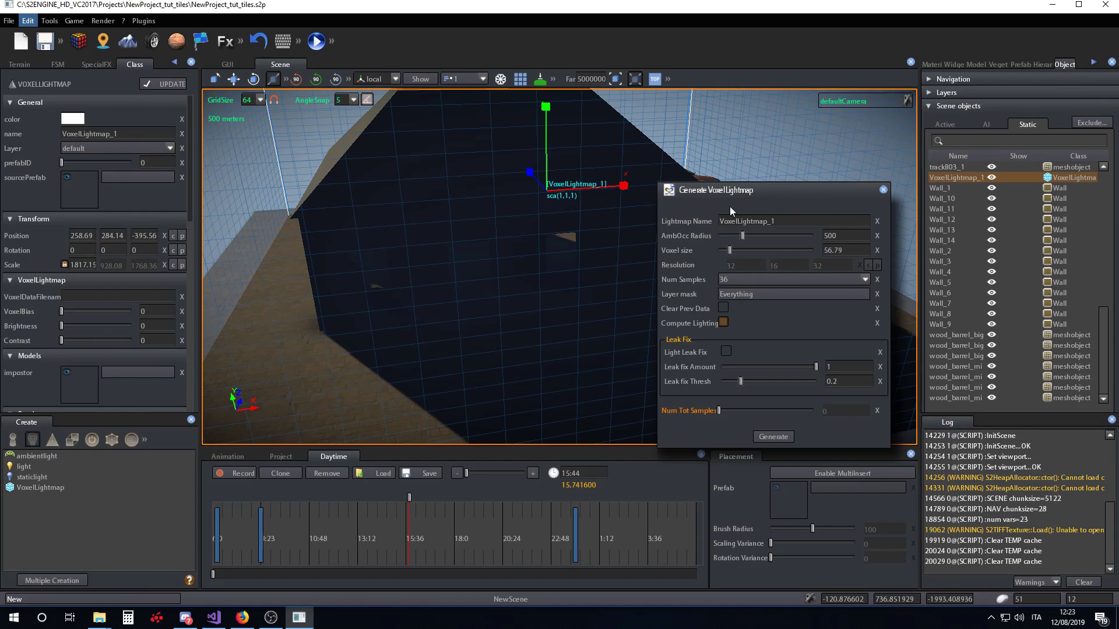
- Set the lightmap's ambient occlusion radius to 5000 and the voxel size to 32
double_click(840, 235)
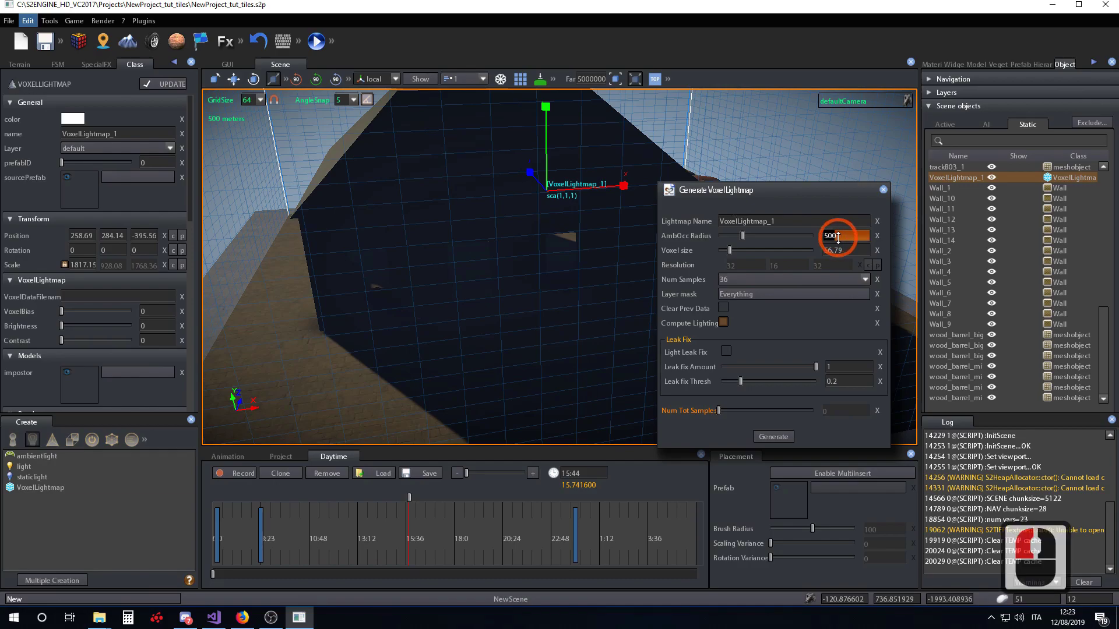
type("0")
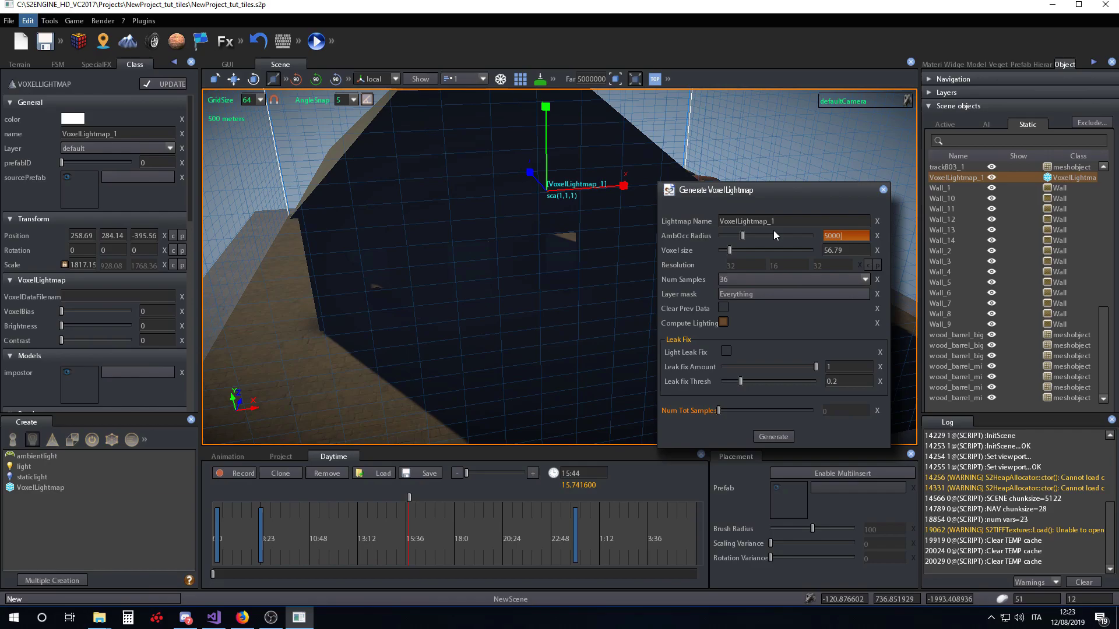
key("Return")
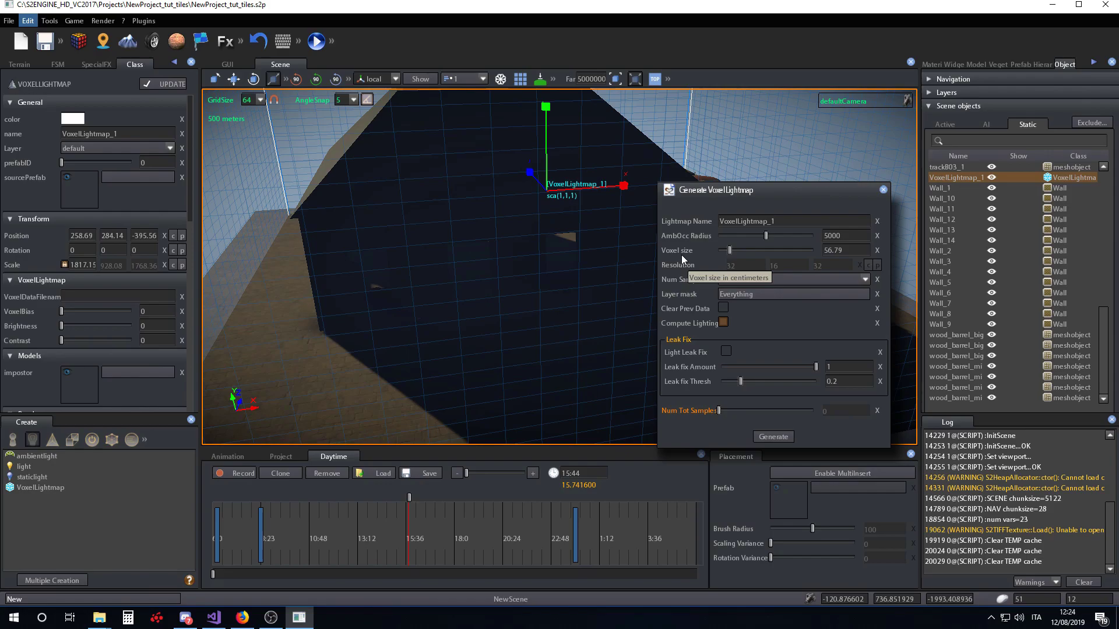
left_click(847, 253)
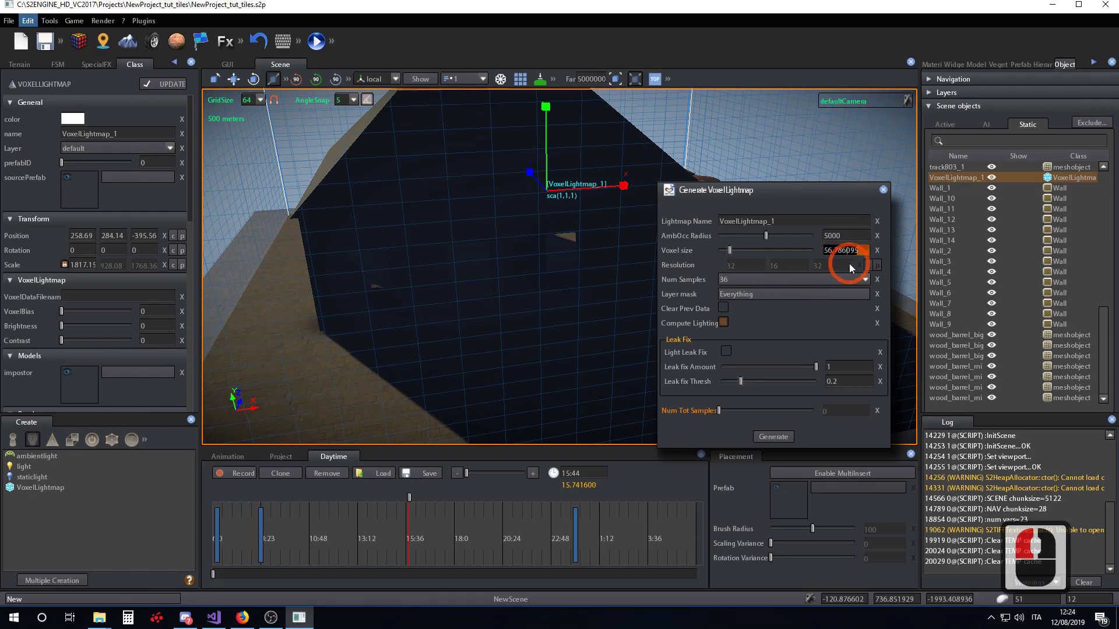
type("32")
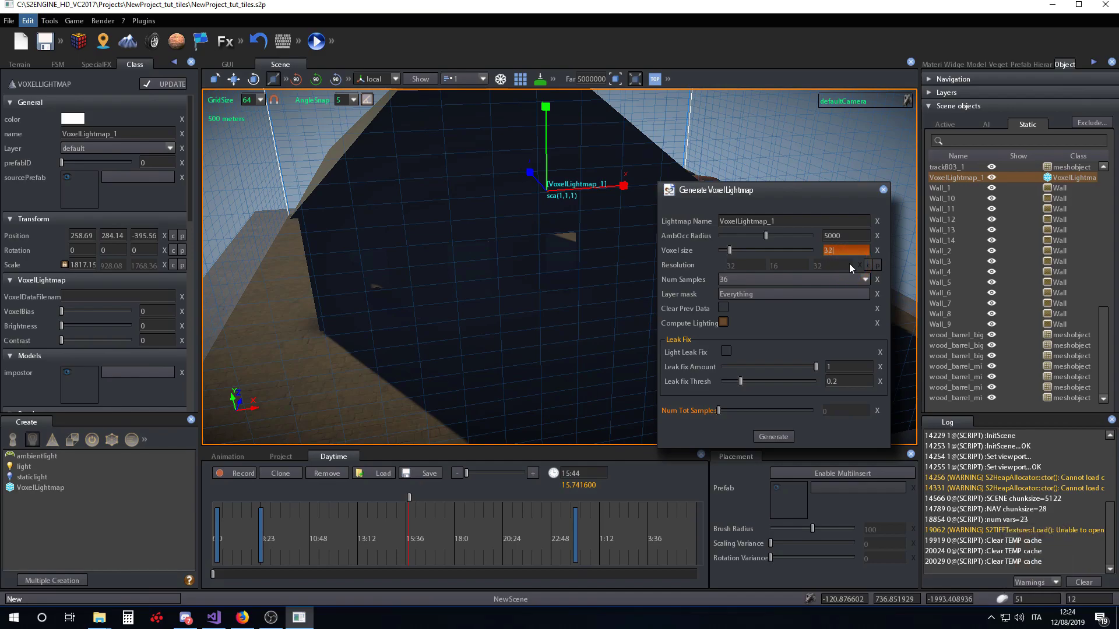
key("Return")
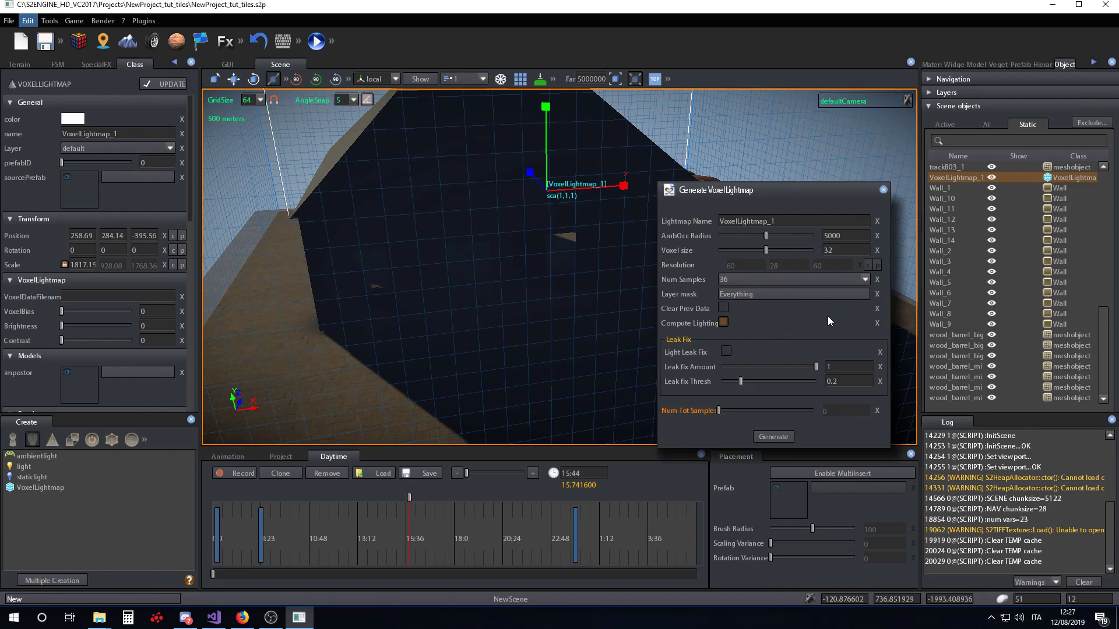
- Review the available sample counts for the lightmap without choosing another one
left_click(866, 280)
scroll(842, 327, "down", 5)
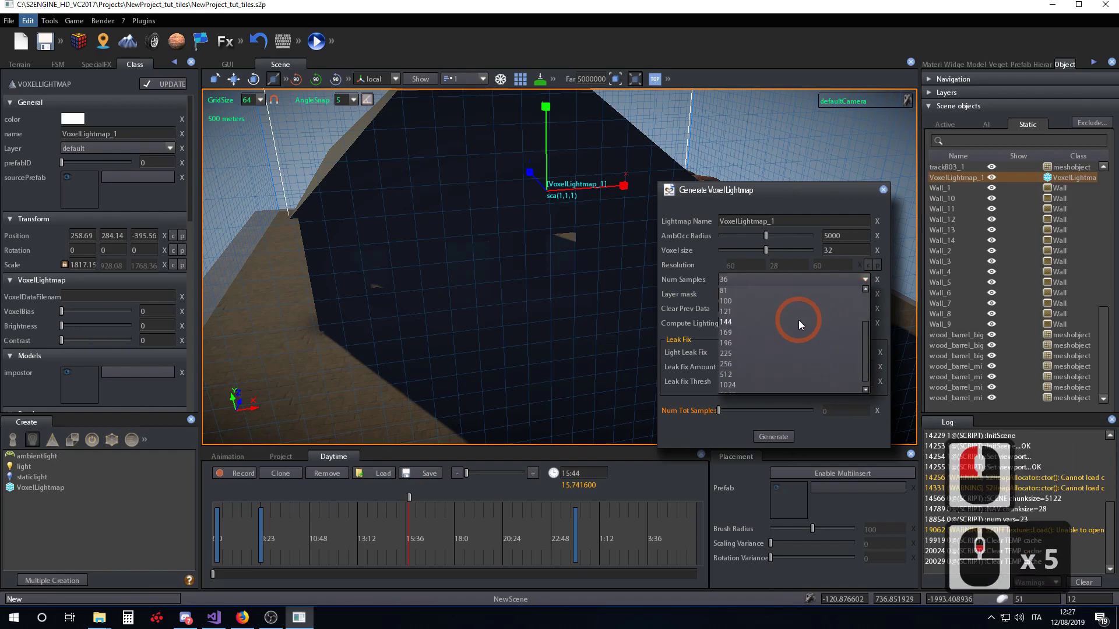
scroll(783, 355, "down", 7)
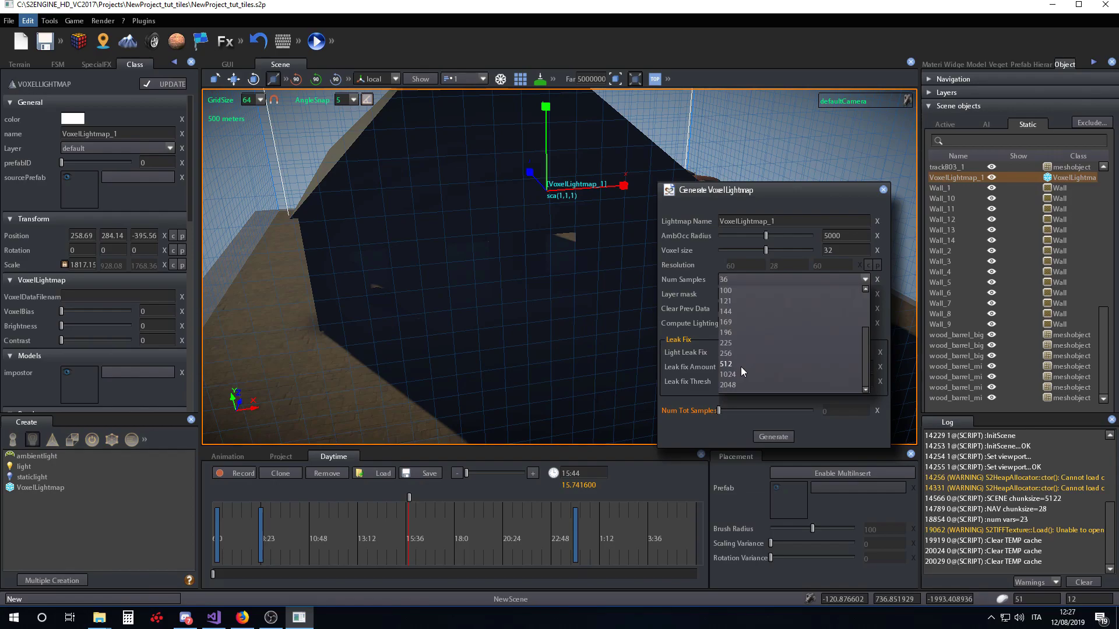
left_click(768, 236)
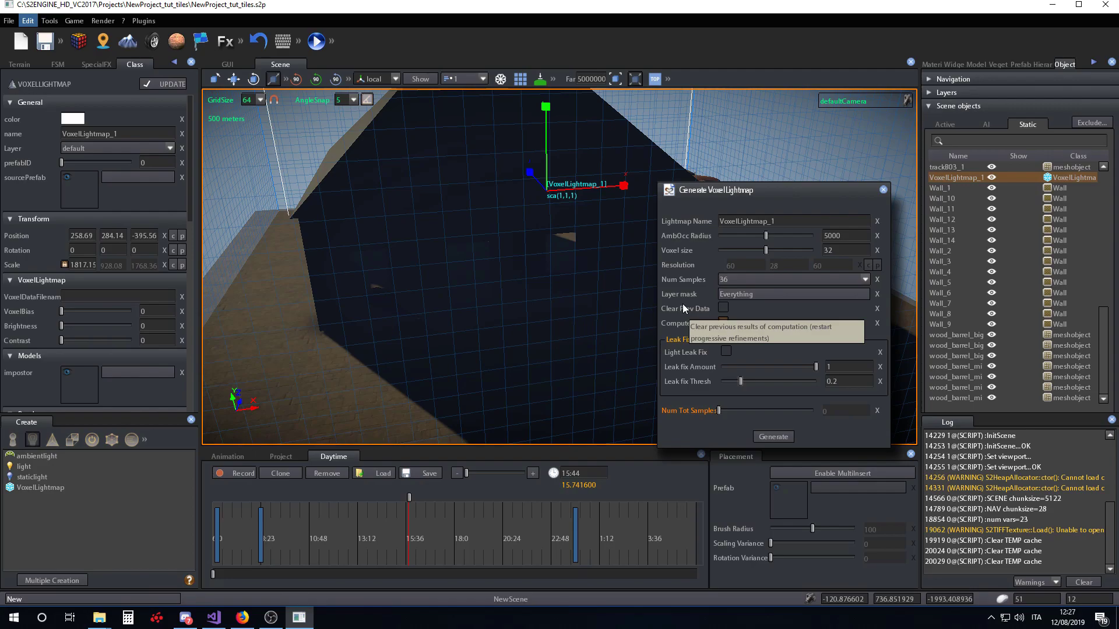
- Review the object layers available for the lightmap's layer mask, keeping Everything selected
left_click(735, 294)
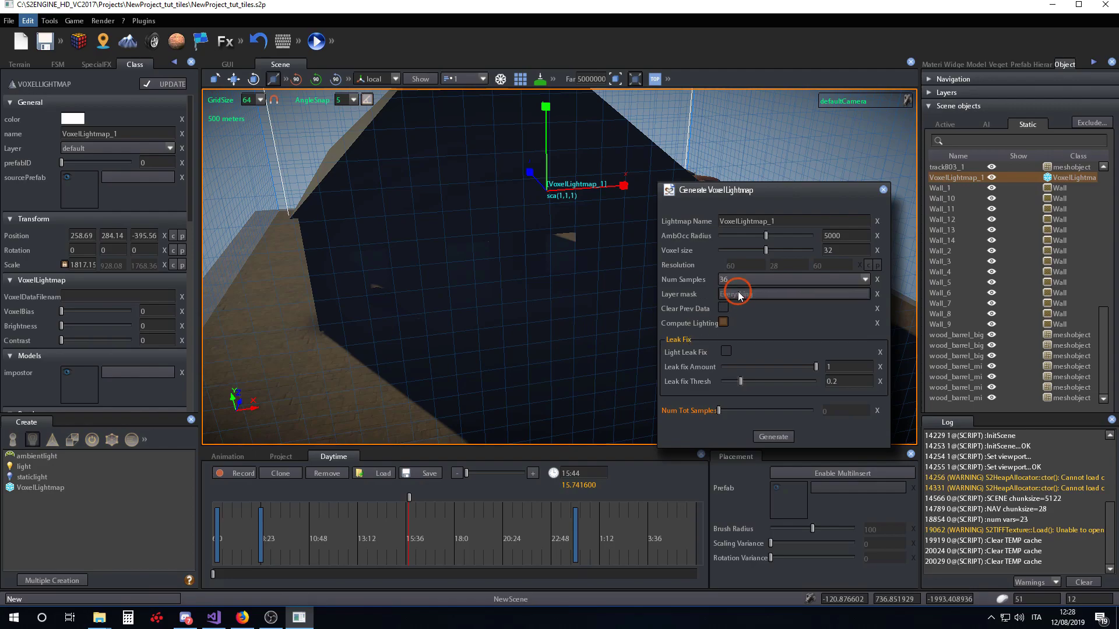
left_click(577, 219)
left_click(484, 230)
left_click(486, 220)
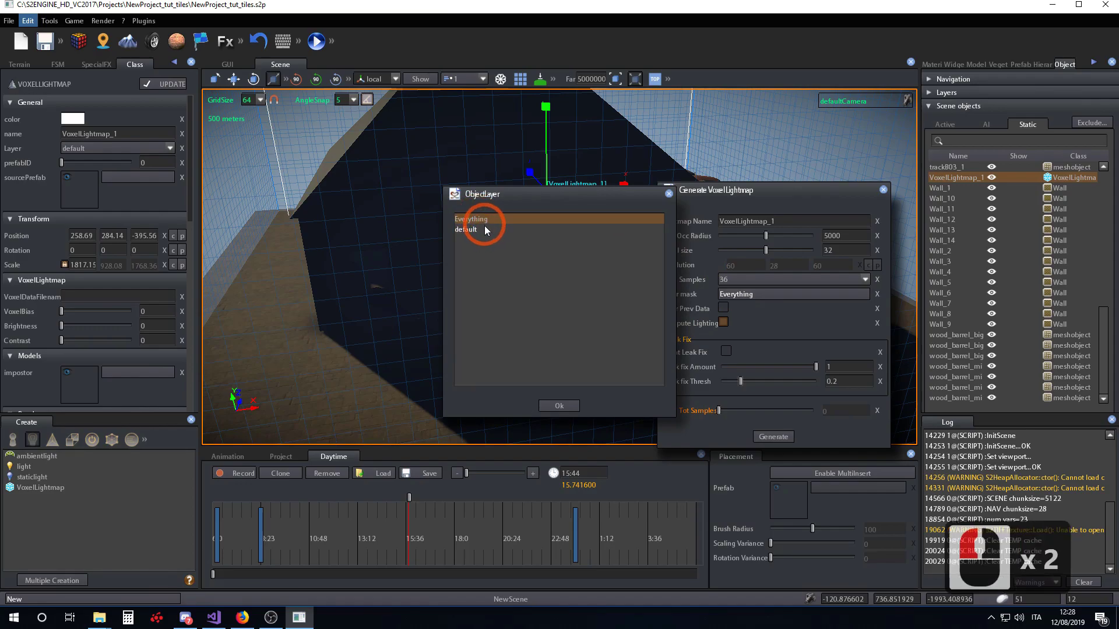
left_click(485, 227)
left_click(487, 219)
- Enable clearing of previous computation data for the lightmap generation
left_click(728, 309)
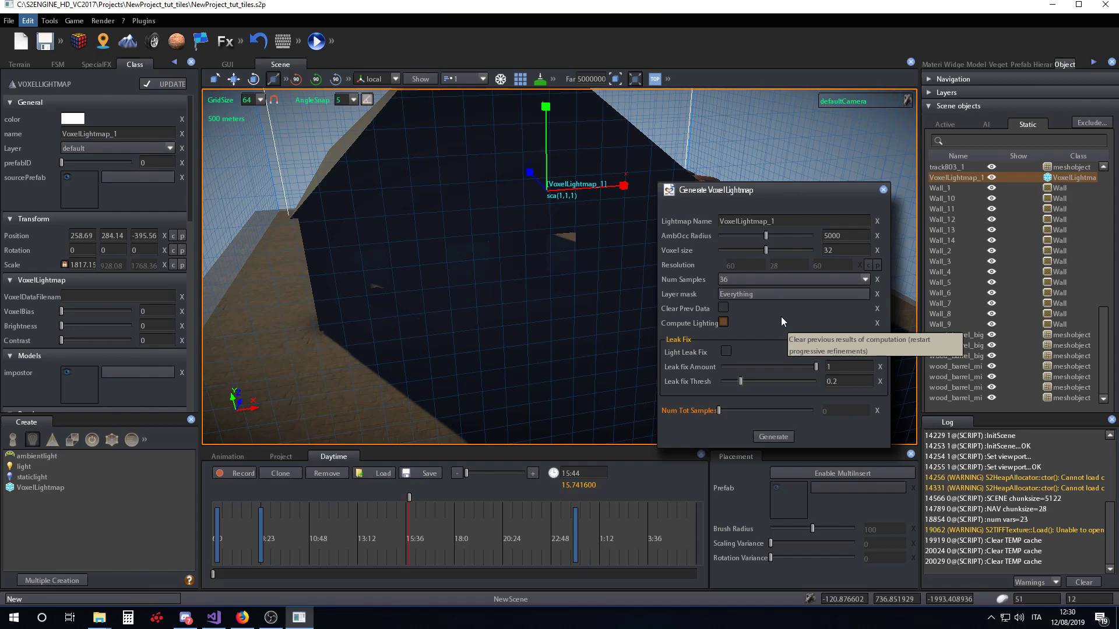
left_click(723, 307)
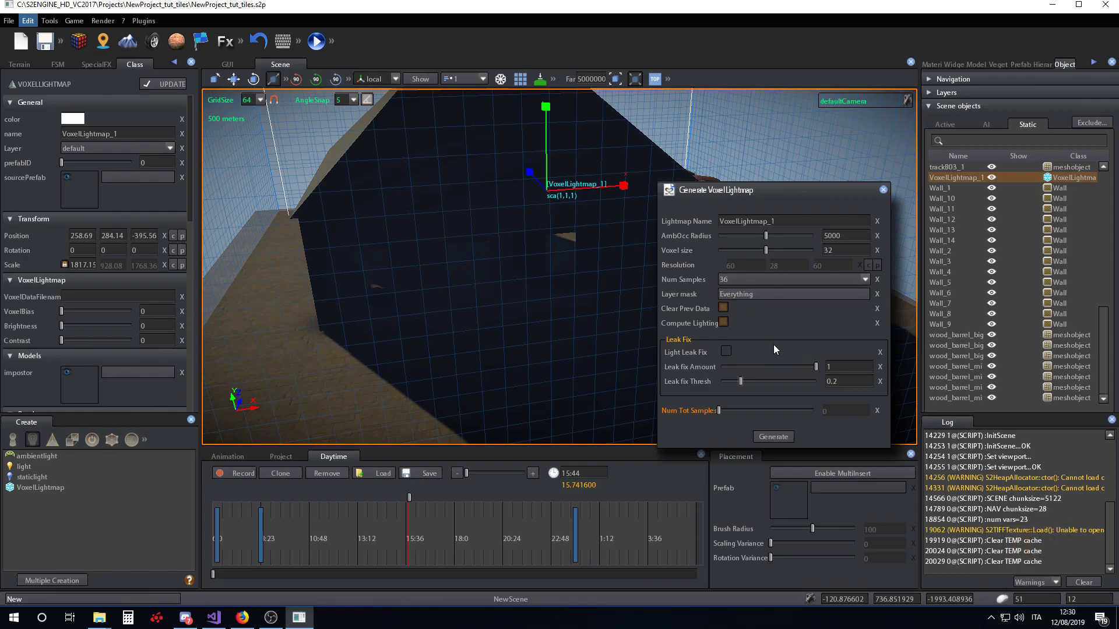
- Turn off clearing of previous data, keep lighting computation enabled, and generate the VoxelLightmap_1 data
left_click(723, 307)
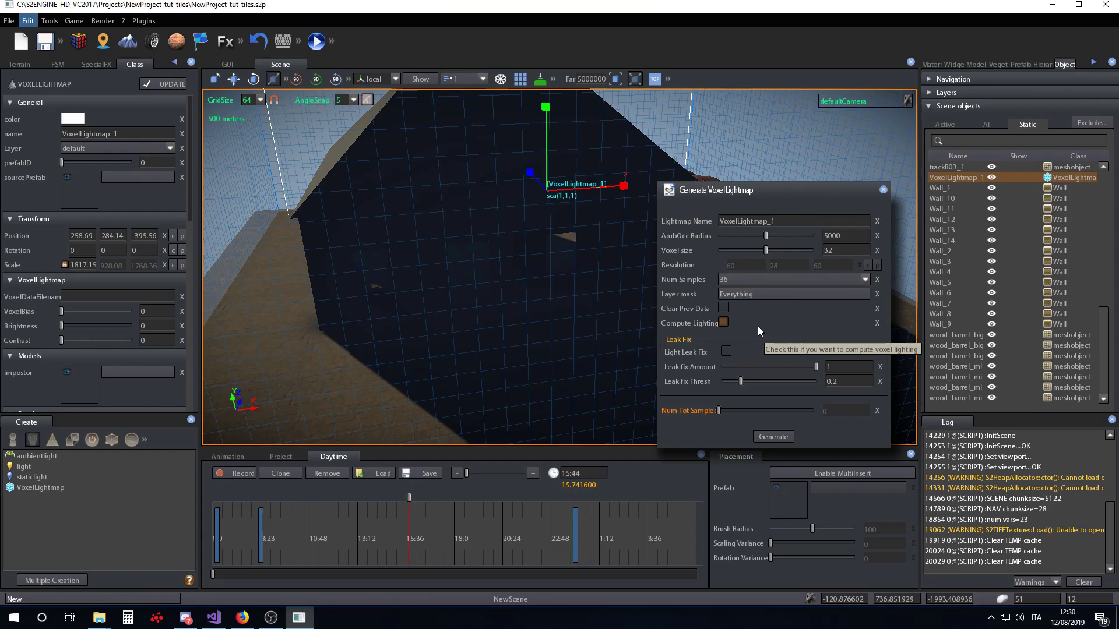
left_click(720, 321)
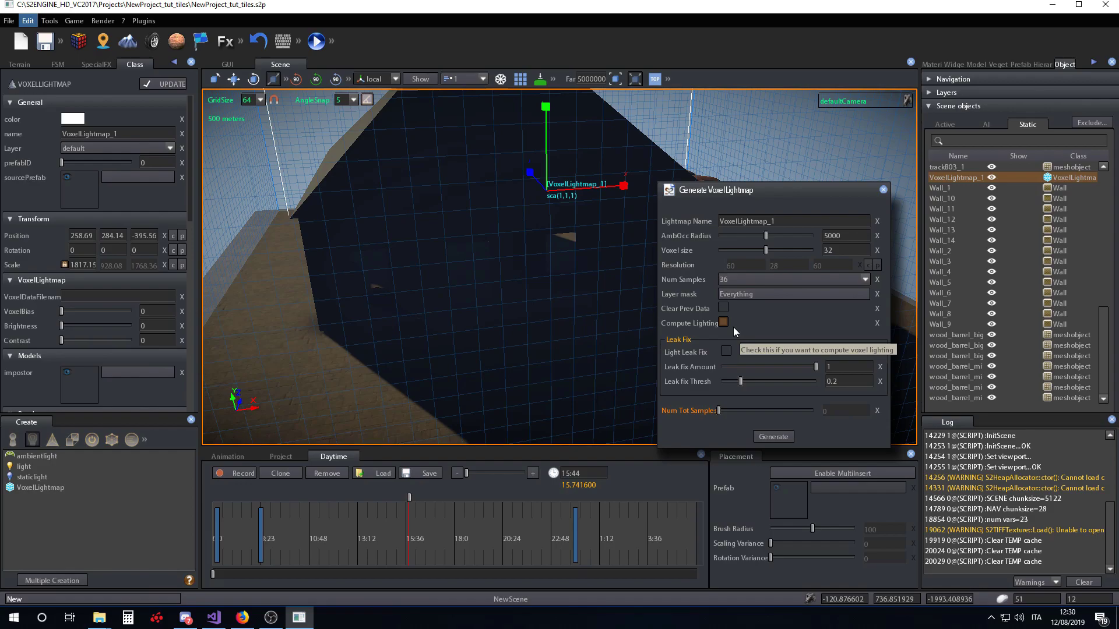
left_click_drag(775, 194, 742, 189)
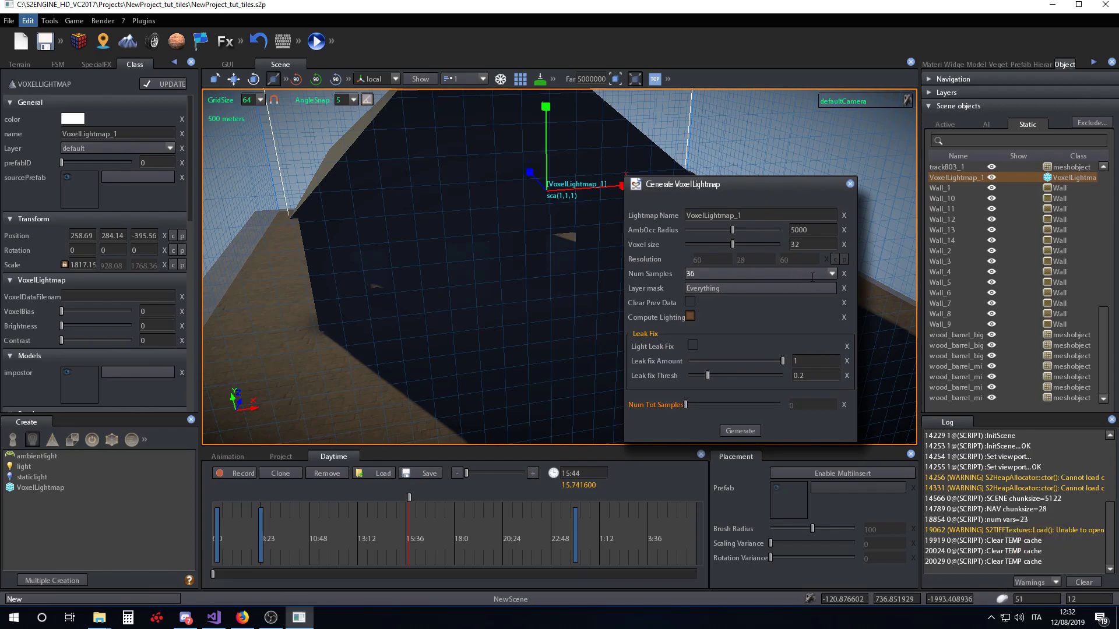
left_click(740, 431)
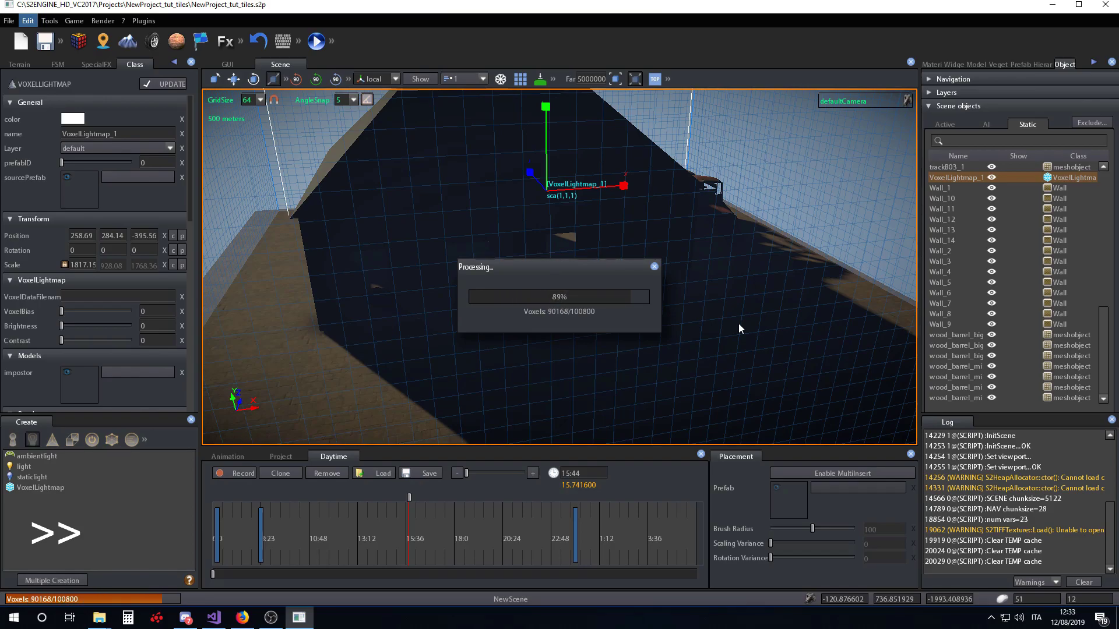
left_click(850, 184)
- Examine the generated lightmap's shading on the house, dumpster and truck from close up and from above
key("w")
key("d")
right_click_drag(739, 256, 654, 293)
key("w")
key("q")
key("d")
key("e")
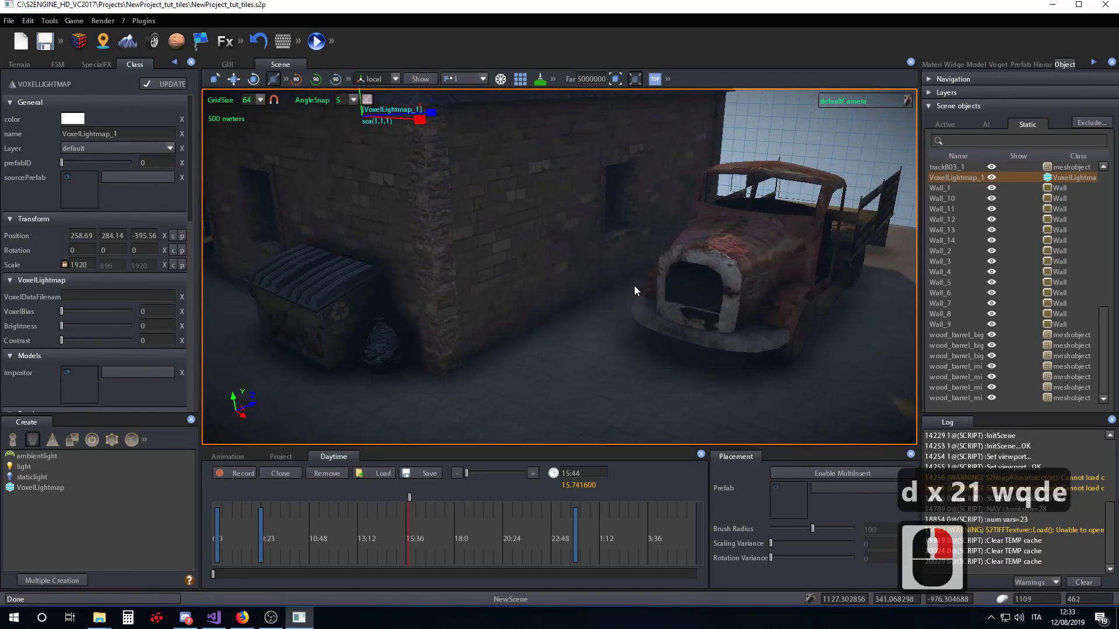
key("a")
key("s")
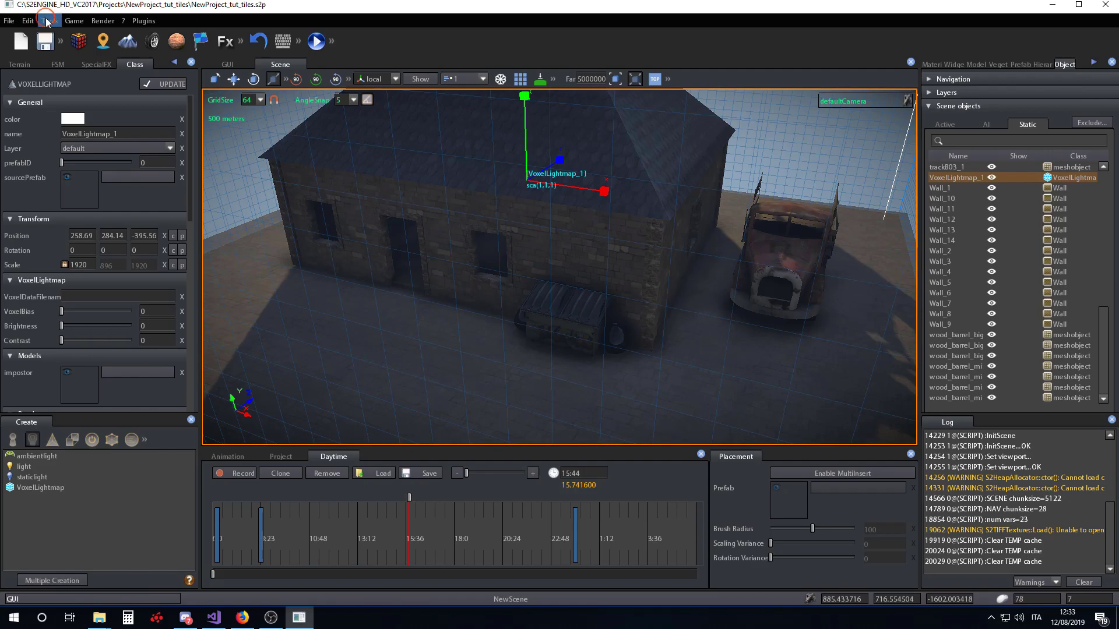
- Switch the scene rendering to the AmbientShadows debug view
left_click(76, 21)
mouse_move(101, 21)
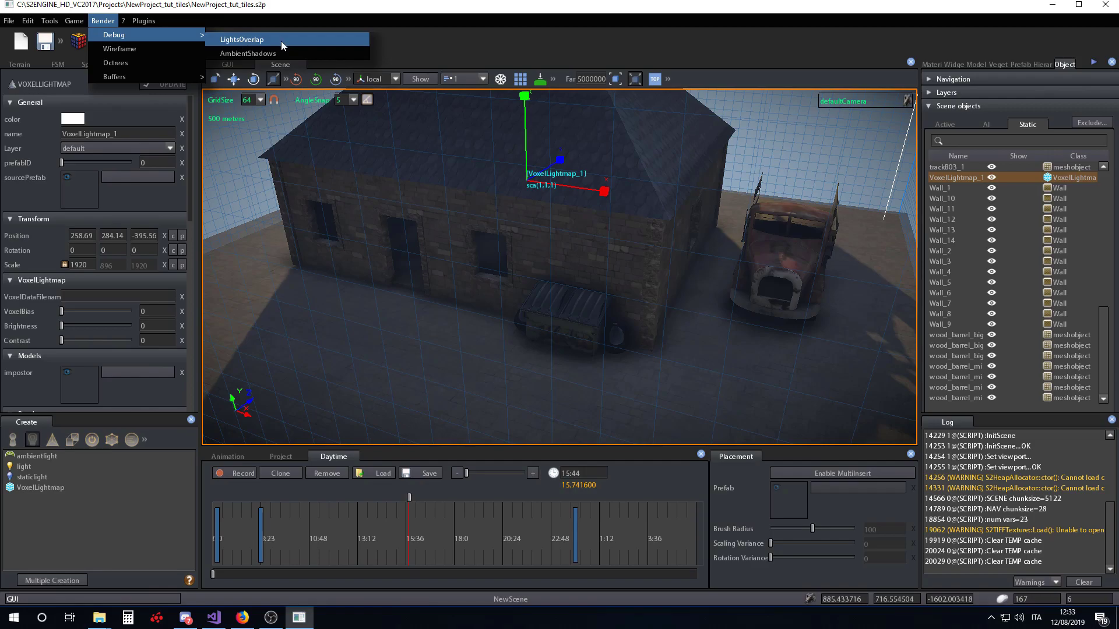
left_click(279, 53)
left_click(485, 225)
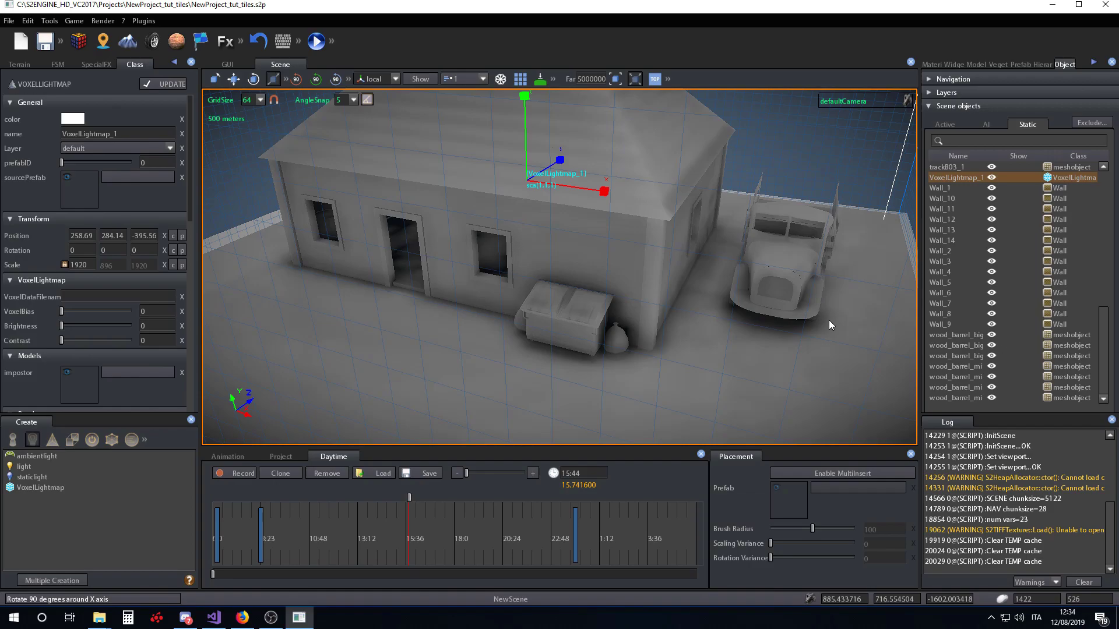
- Examine the ambient shadows around the house walls, dumpster and truck in the debug view
key("w")
key("w")
key("w")
key("w")
right_click_drag(829, 320, 612, 290)
key("w")
key("a")
key("e")
key("s")
key("d")
key("d")
key("d")
key("d")
key("d")
key("d")
key("d")
key("d")
key("d")
key("d")
key("d")
key("d")
key("d")
key("q")
key("s")
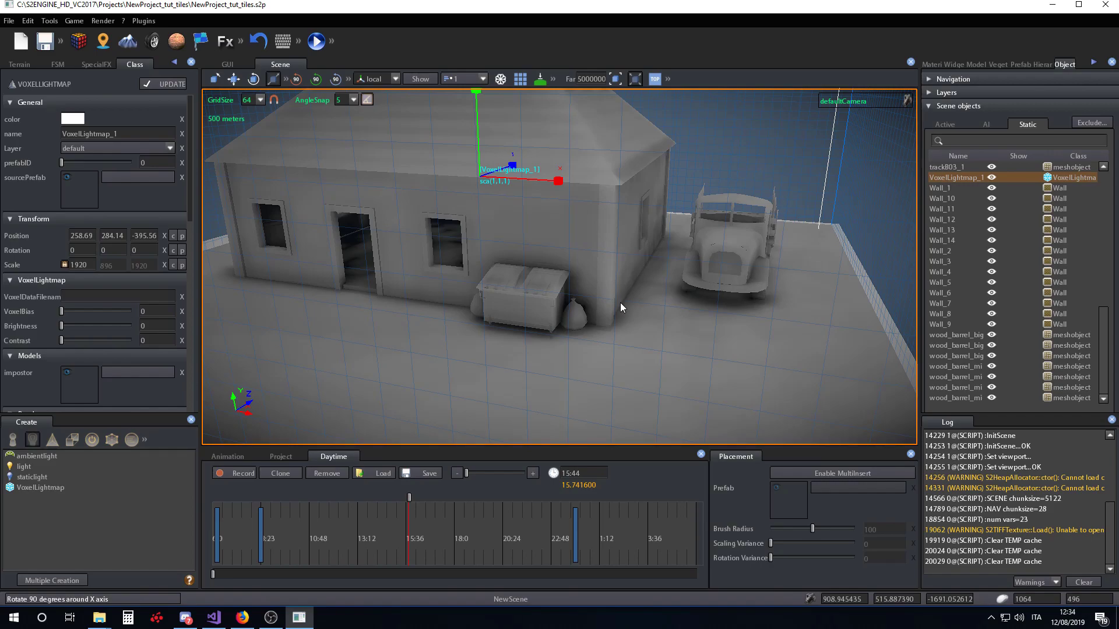
- Refresh the lightmap's displayed class properties and examine the ambient shadows at the floor's edge and in front of the house
left_click(115, 65)
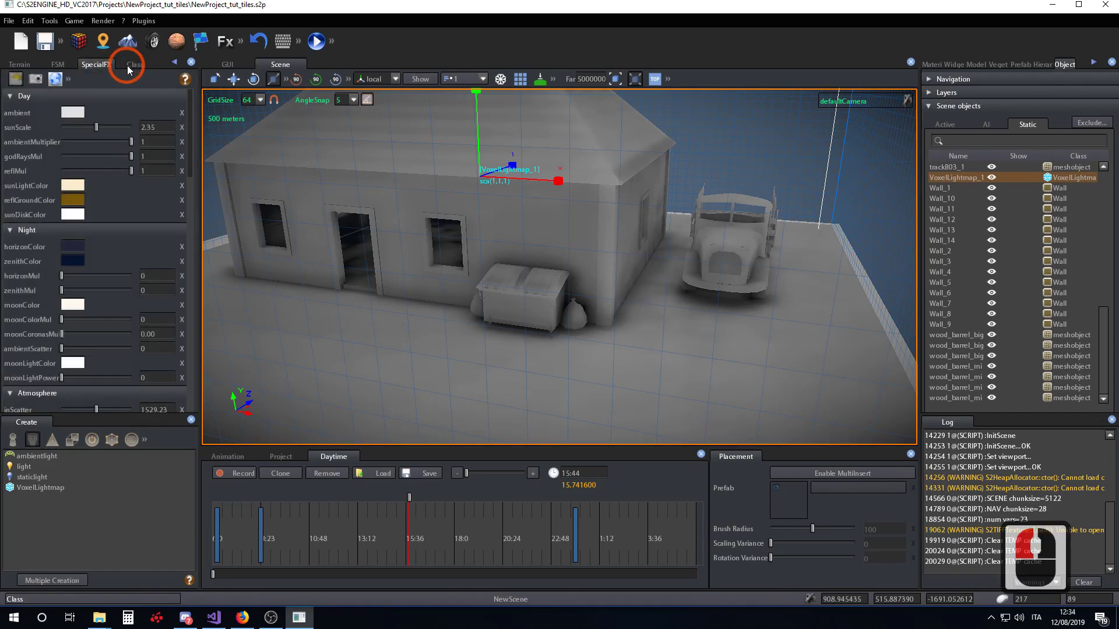
left_click(127, 68)
key("w")
key("w")
key("d")
key("w")
right_click_drag(562, 313, 615, 333)
key("d")
key("w")
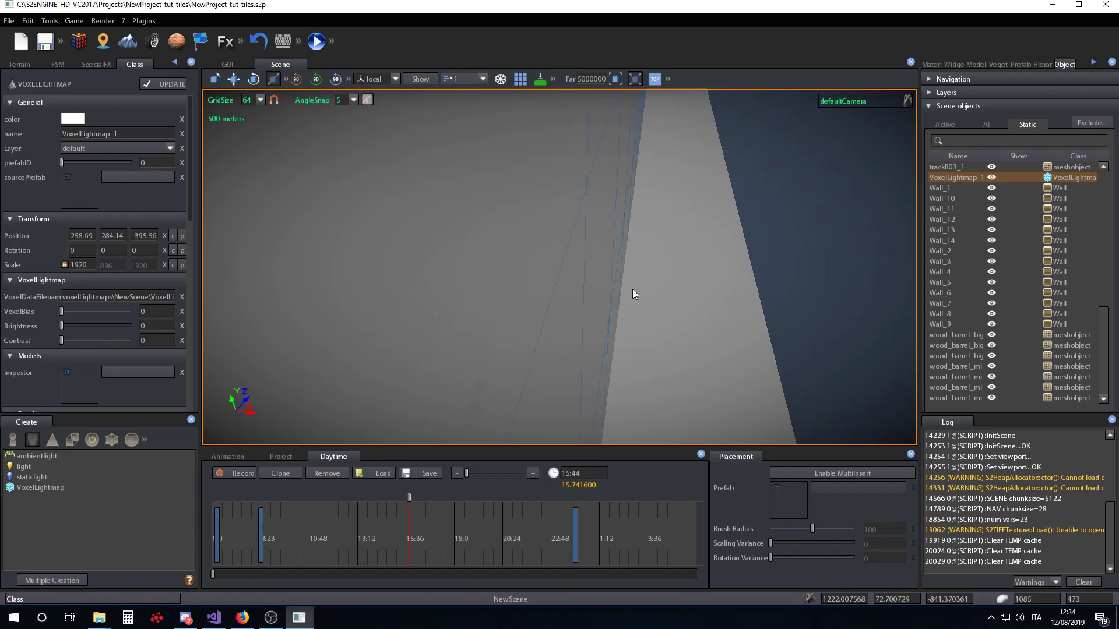
key("a")
key("a")
key("a")
key("a")
key("s")
key("w")
key("w")
key("w")
key("w")
right_click_drag(633, 290, 538, 261)
key("d")
key("s")
right_click_drag(241, 348, 495, 270)
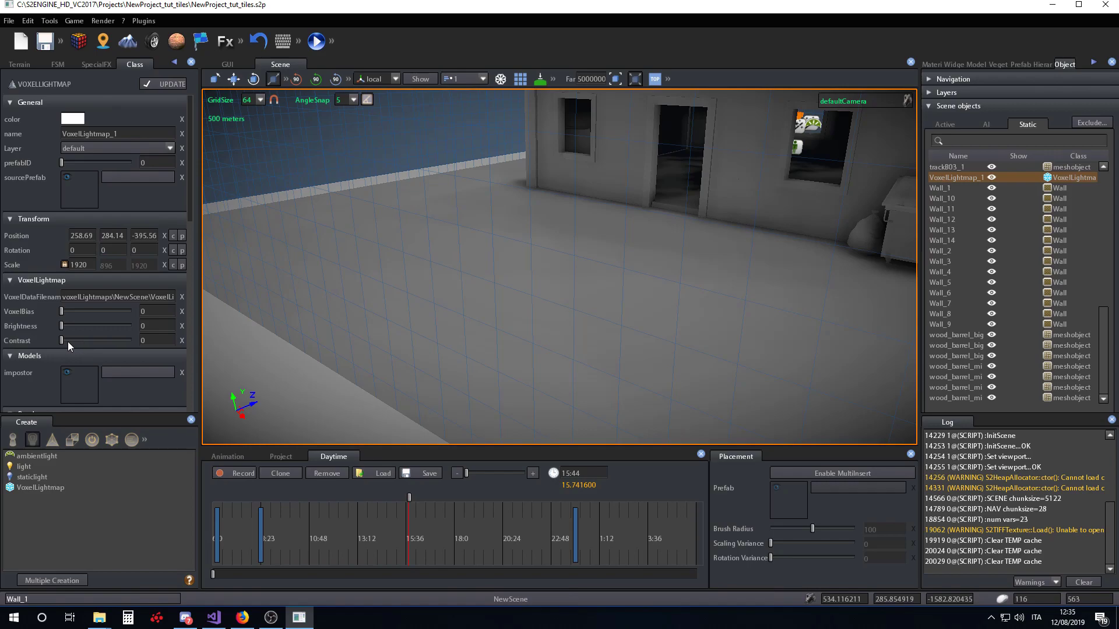
- Try a contrast of 0.55 on the voxel lightmap and check the shading at the floor's edge
left_click_drag(68, 341, 100, 338)
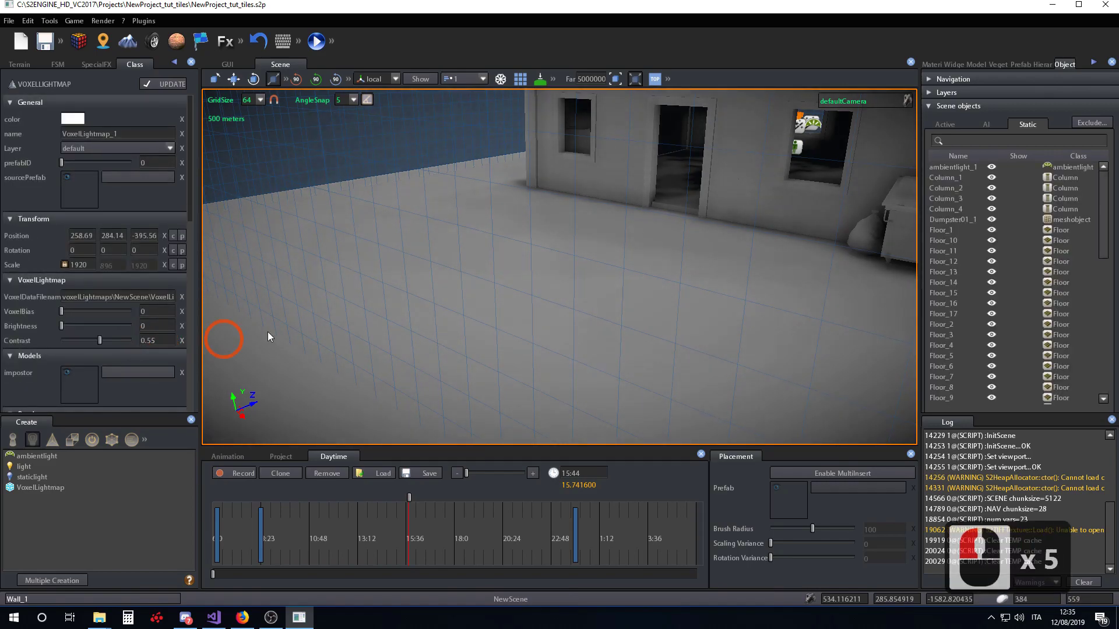
right_click_drag(268, 331, 462, 317)
key("w")
key("w")
key("w")
key("w")
key("s")
key("d")
key("d")
key("d")
key("w")
key("w")
key("w")
key("w")
key("w")
key("w")
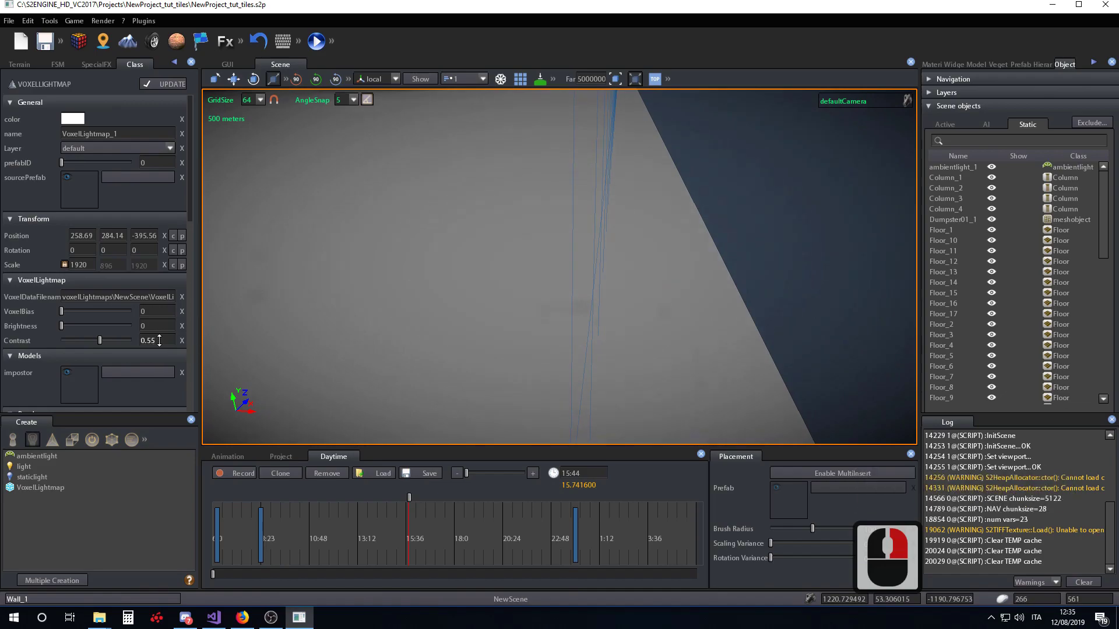
- Try a contrast of 0.65 on the voxel lightmap and check the floor's shading
double_click(159, 340)
type("0.6")
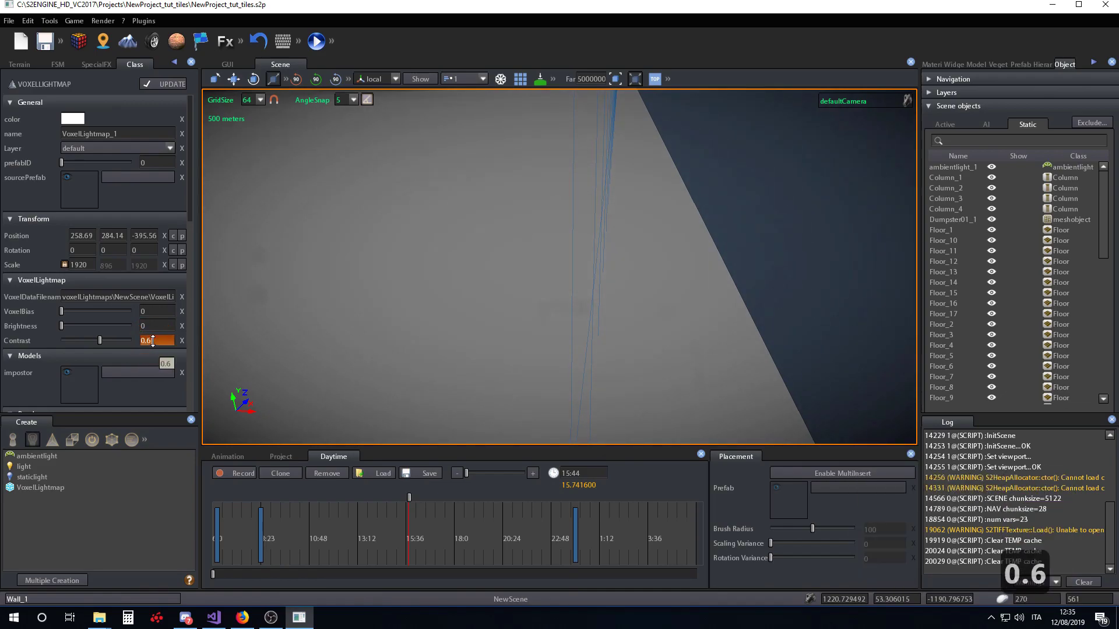
type("5")
key("Return")
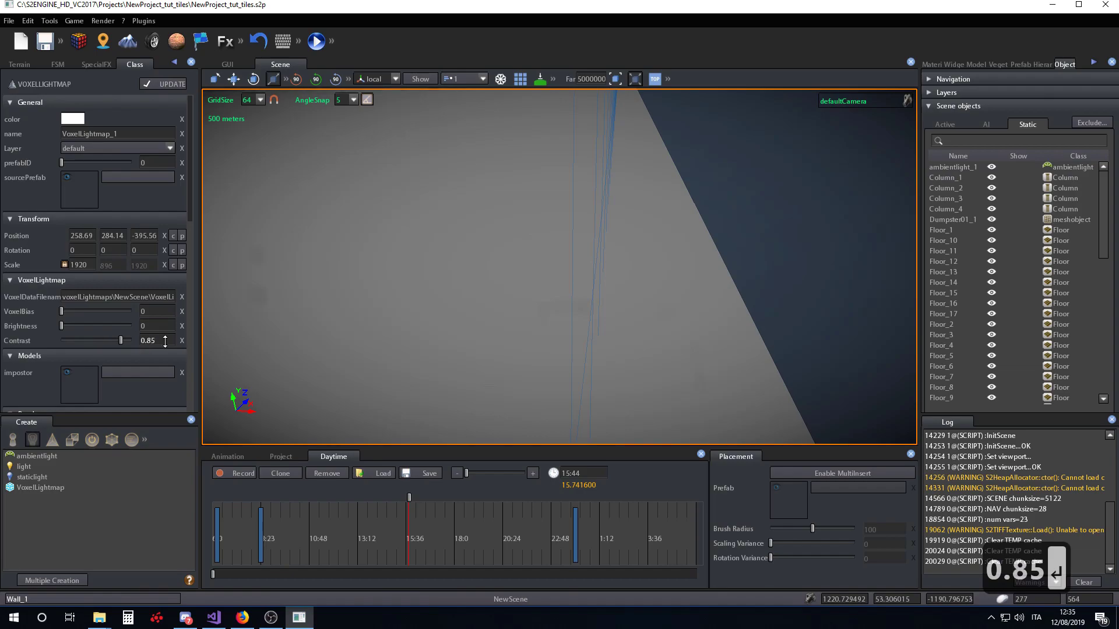
key("s")
right_click_drag(411, 285, 386, 285)
key("s")
key("a")
key("e")
key("d")
- Try a contrast of 1 on the voxel lightmap and check the shading around the house, dumpster and truck
double_click(152, 340)
type("1")
key("Return")
key("a")
right_click_drag(387, 268, 444, 270)
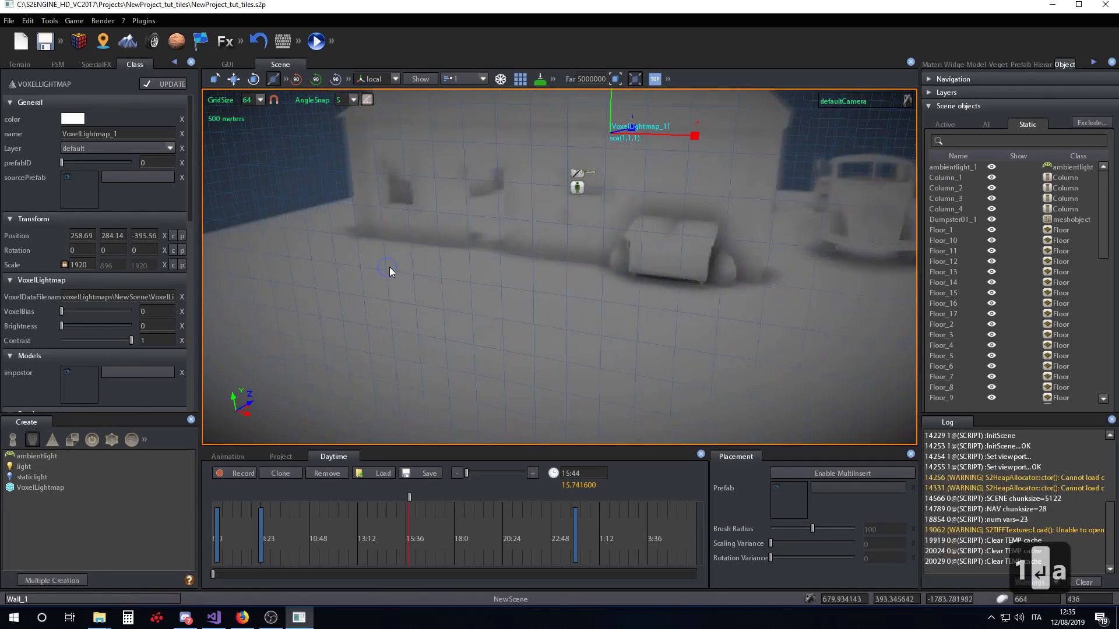
key("a")
key("a")
key("a")
key("e")
key("w")
key("a")
key("q")
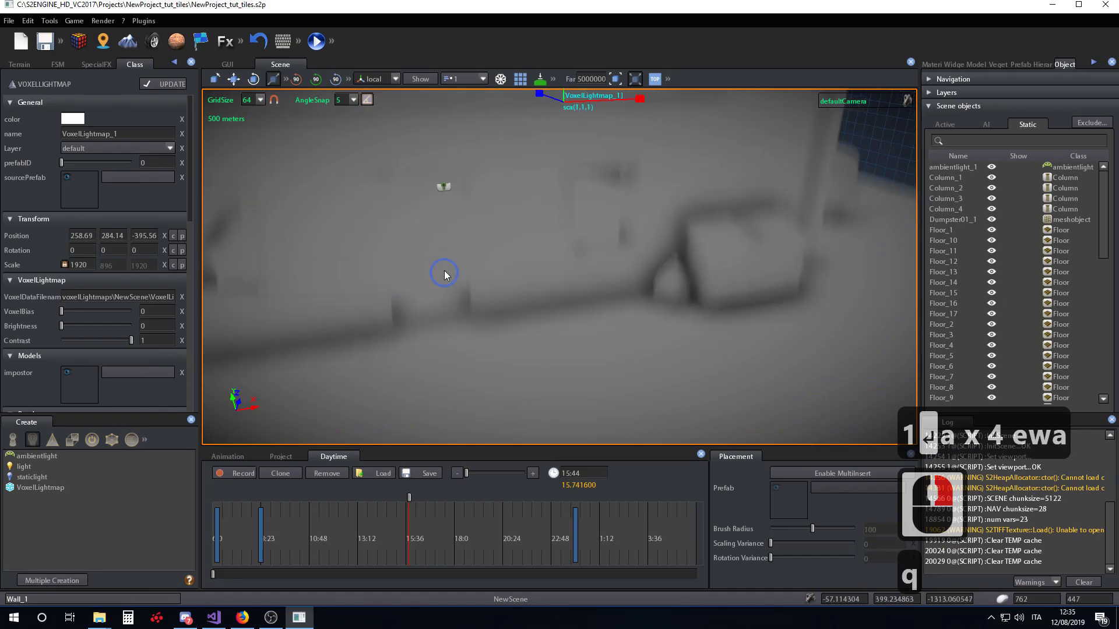
key("d")
key("d")
key("d")
key("d")
key("d")
key("d")
key("d")
key("d")
key("d")
key("d")
key("d")
key("d")
key("d")
key("d")
key("d")
key("d")
key("d")
key("d")
key("d")
key("d")
key("w")
key("w")
key("d")
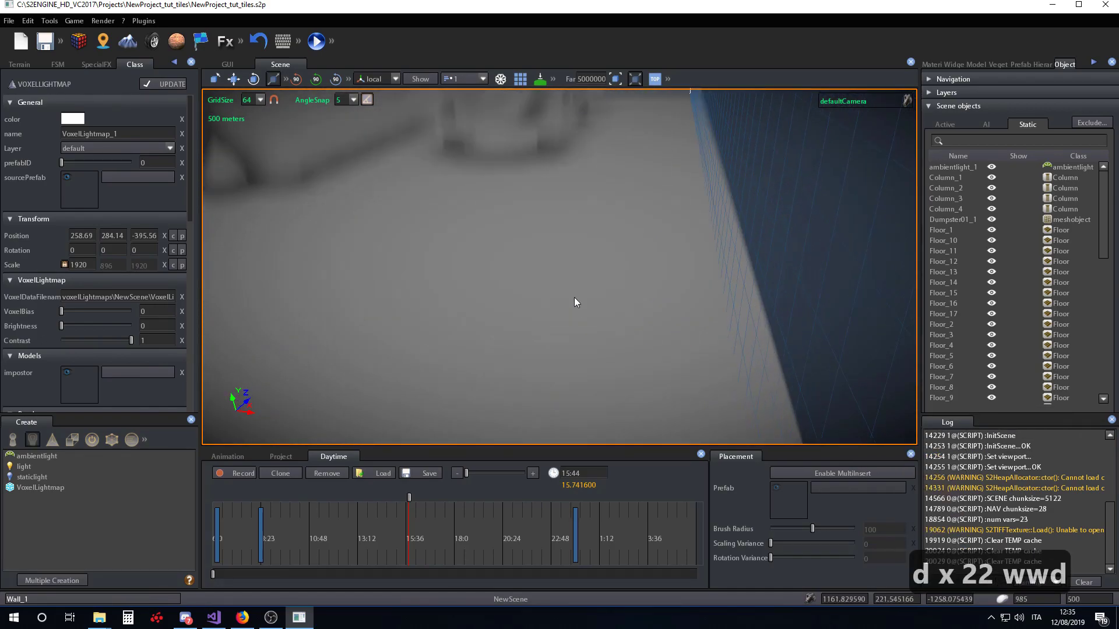
right_click_drag(575, 297, 575, 294)
key("s")
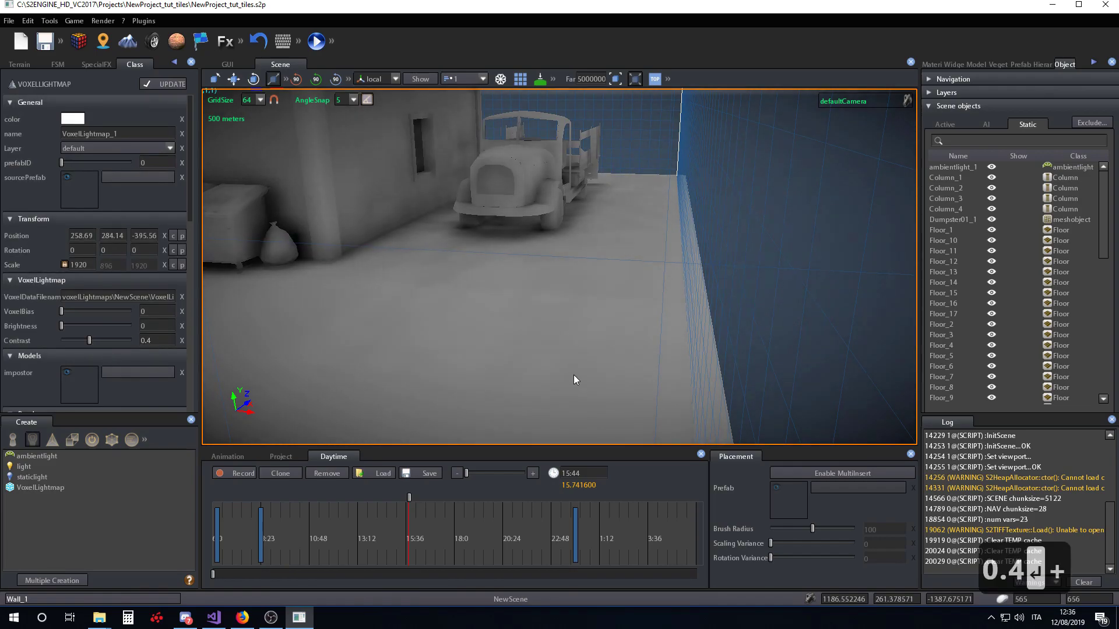
- Try the voxel lightmap's contrast at 0.5 and settle on 0.6 while checking the shading at the floor's edge
key("w")
key("w")
mouse_move(574, 377)
right_mouse_down()
mouse_move(611, 339)
mouse_move(629, 341)
mouse_move(620, 338)
right_mouse_up()
key("s")
left_click(154, 341)
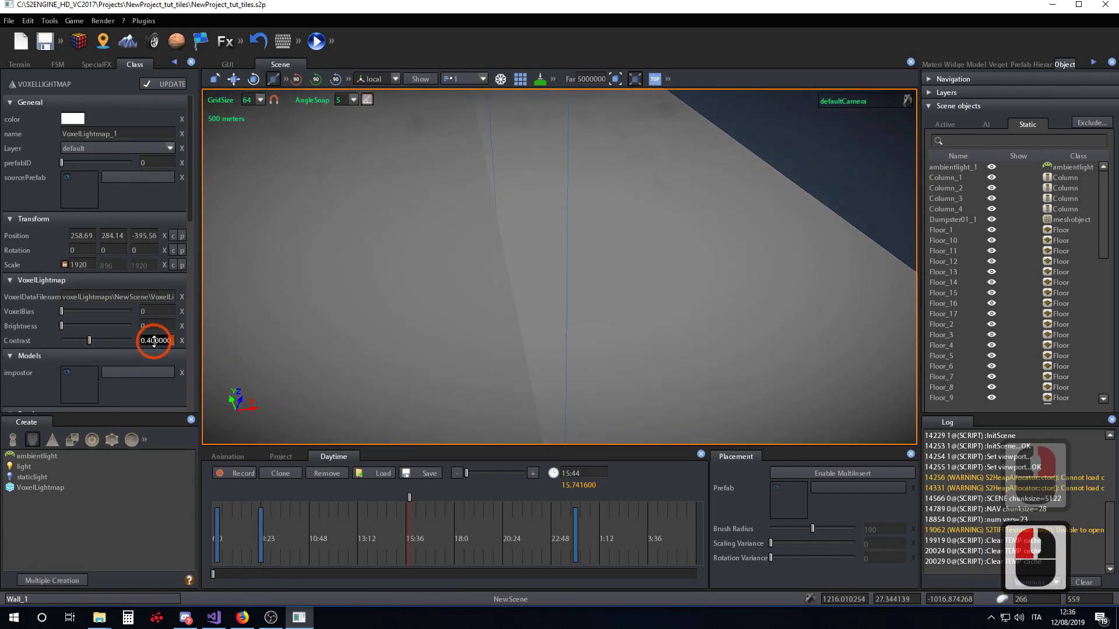
type("0.5")
key("Return")
key("s")
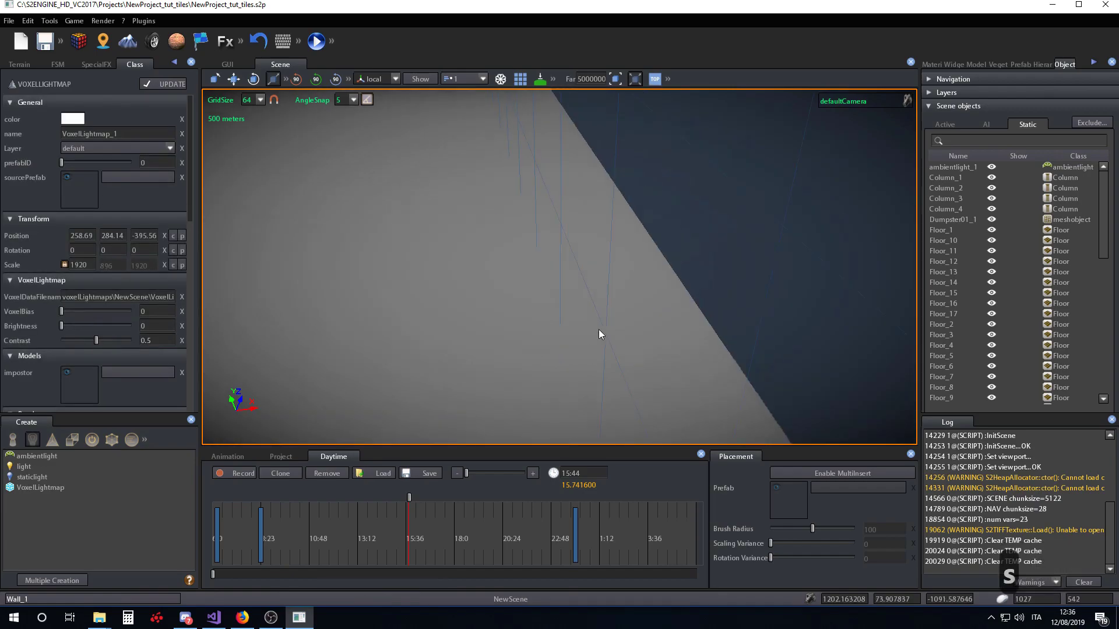
key("w")
key("w")
right_click_drag(599, 330, 599, 319)
key("s")
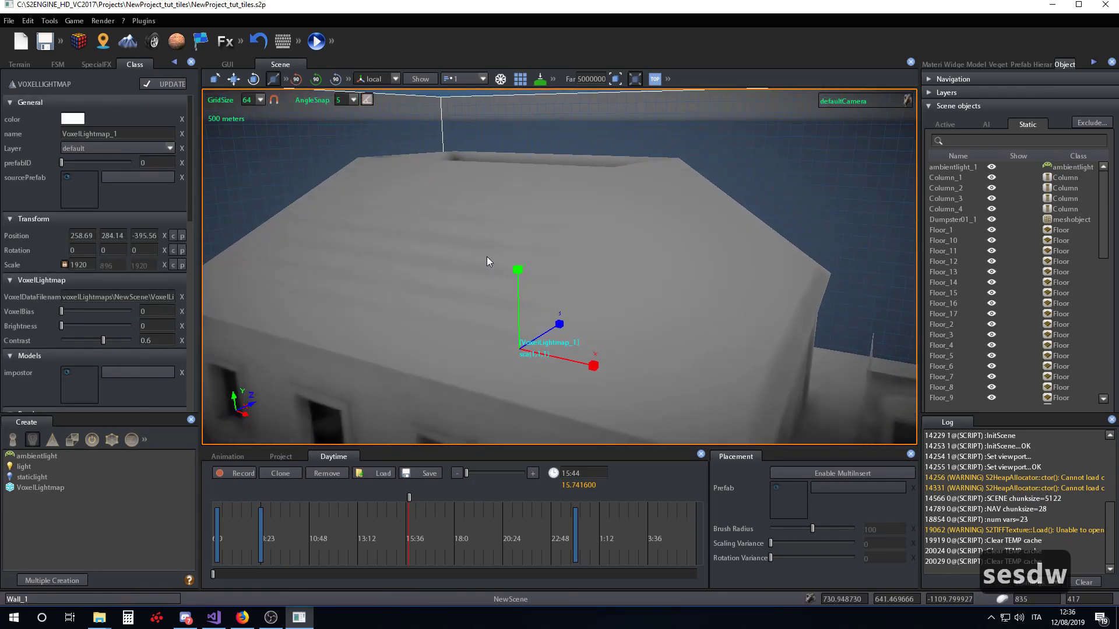
- Examine the ambient shading across the house roof for banding artifacts
key("e")
key("w")
mouse_move(487, 257)
right_mouse_down()
mouse_move(481, 281)
mouse_move(480, 260)
mouse_move(455, 263)
mouse_move(549, 263)
mouse_move(492, 251)
right_mouse_up()
key("s")
key("w")
key("q")
key("a")
key("s")
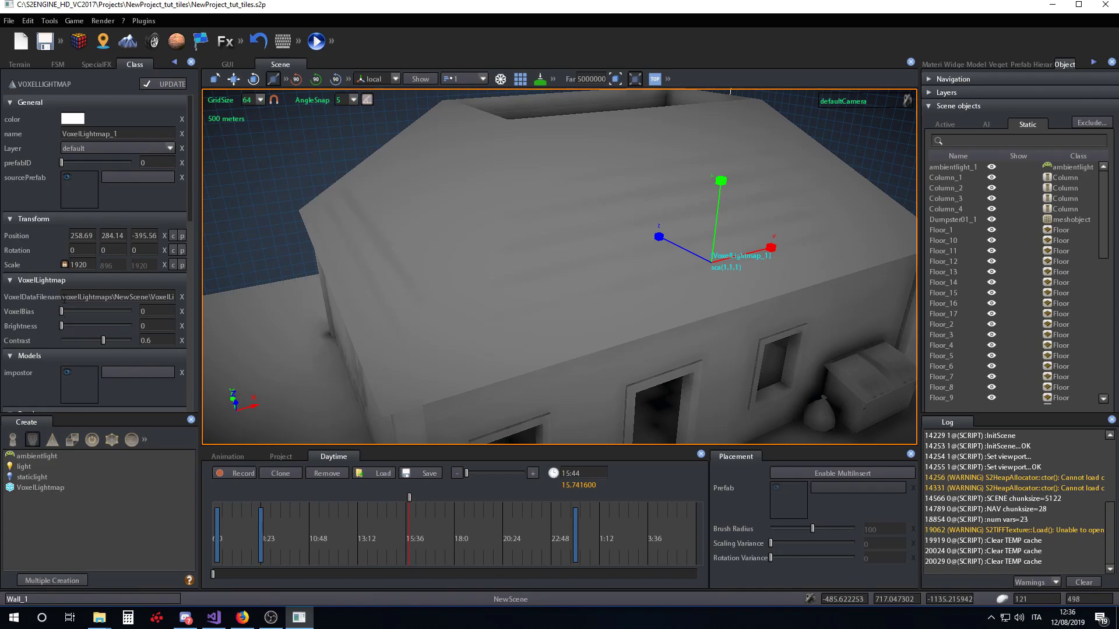
- Try a voxel bias of 5 on the lightmap and check the roof's shading up close
left_click(153, 311)
type("5")
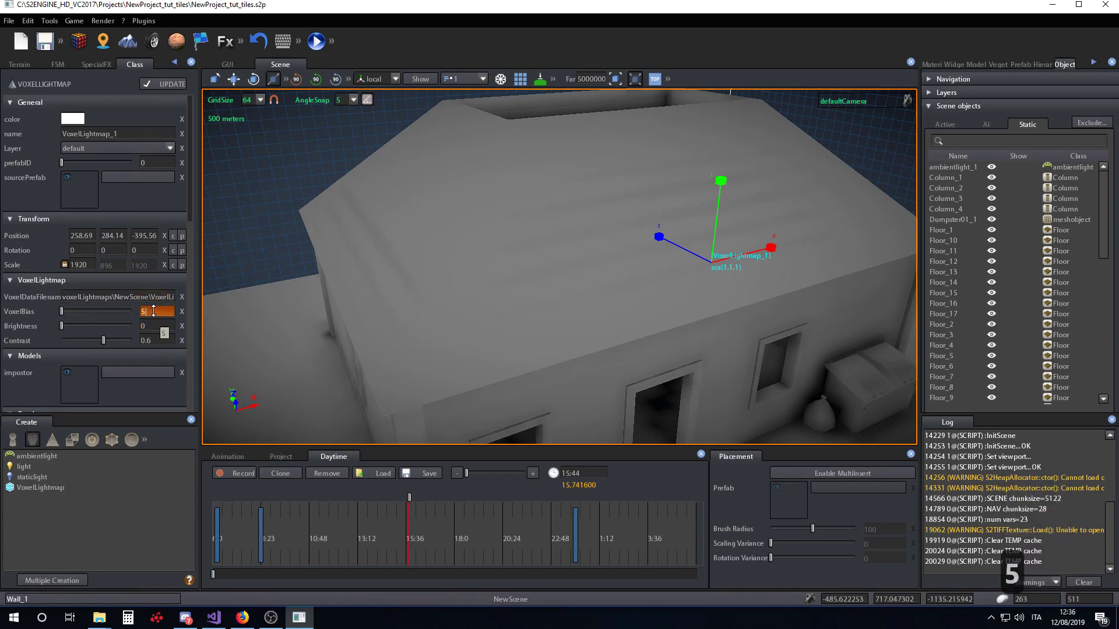
key("Return")
key("s")
key("d")
key("d")
key("d")
key("d")
key("d")
key("d")
right_click_drag(568, 298, 607, 307)
key("w")
key("w")
key("d")
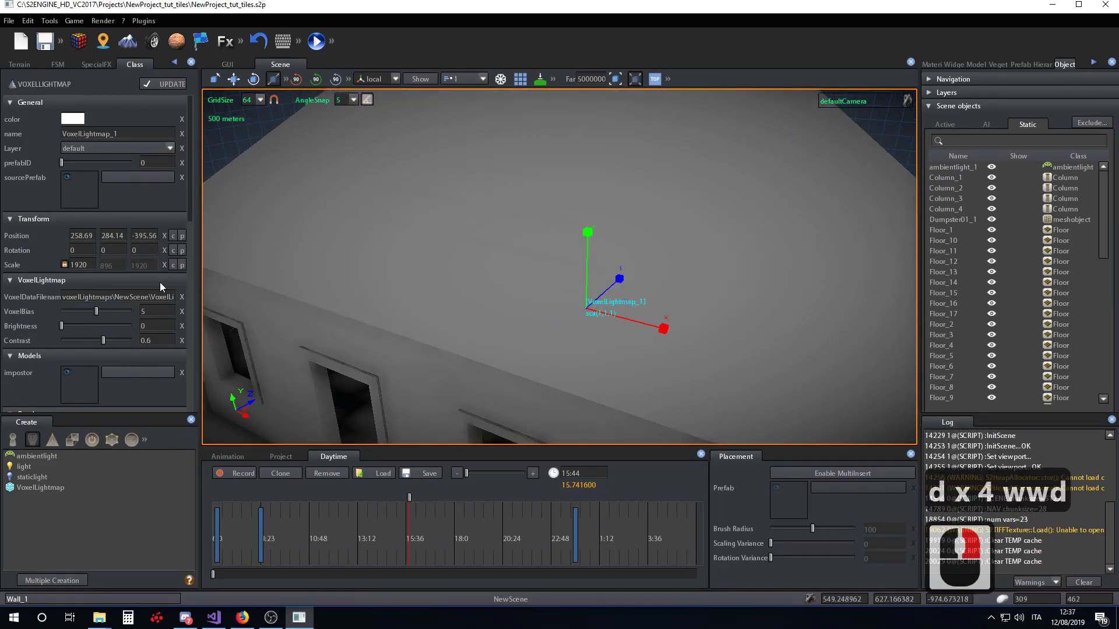
- Set the lightmap's voxel bias to 10
left_click(156, 311)
type("10")
key("Return")
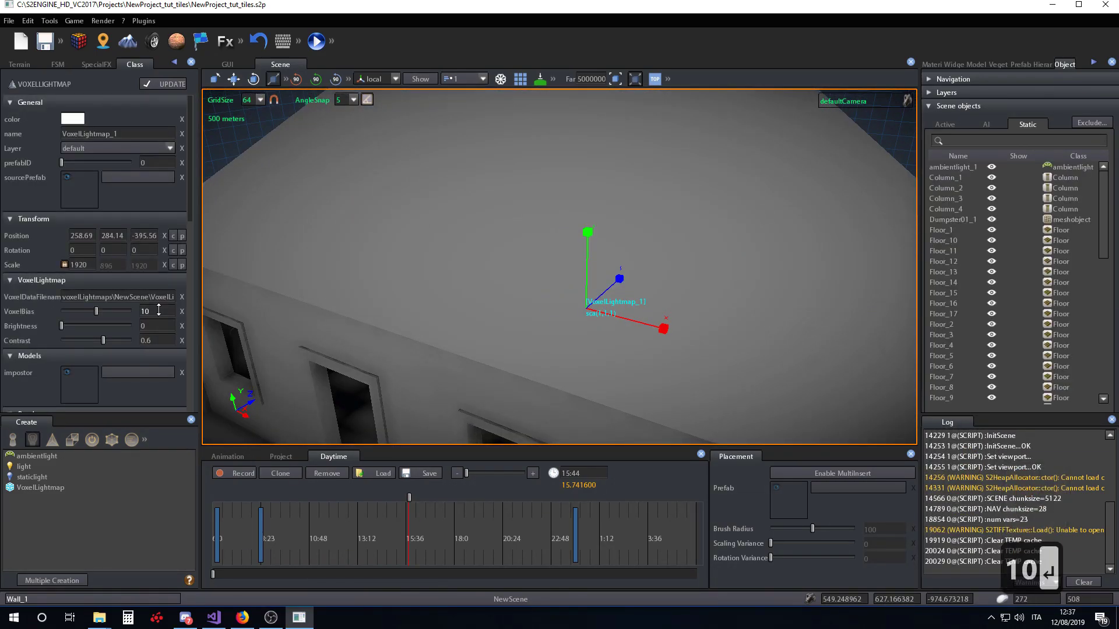
- Examine the effect of the voxel bias on the roof, the house corner, the dumpster and the truck
key("a")
key("a")
key("a")
key("a")
key("a")
key("a")
key("a")
key("a")
key("a")
key("a")
key("a")
right_click_drag(466, 280, 586, 337)
key("s")
key("w")
key("e")
key("w")
key("d")
key("s")
key("q")
key("q")
key("w")
key("w")
key("a")
key("s")
key("d")
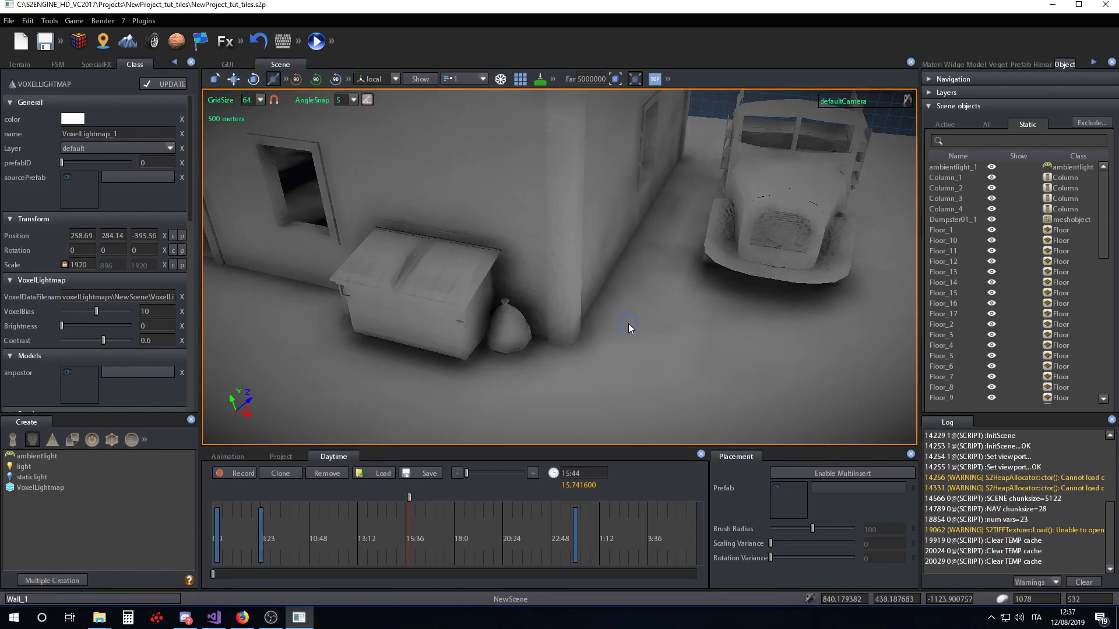
- Move inside the house and examine the ambient shadows on the interior floor, walls and barrels
key("w")
right_click_drag(629, 320, 615, 371)
key("e")
key("a")
key("w")
key("a")
key("w")
key("a")
key("s")
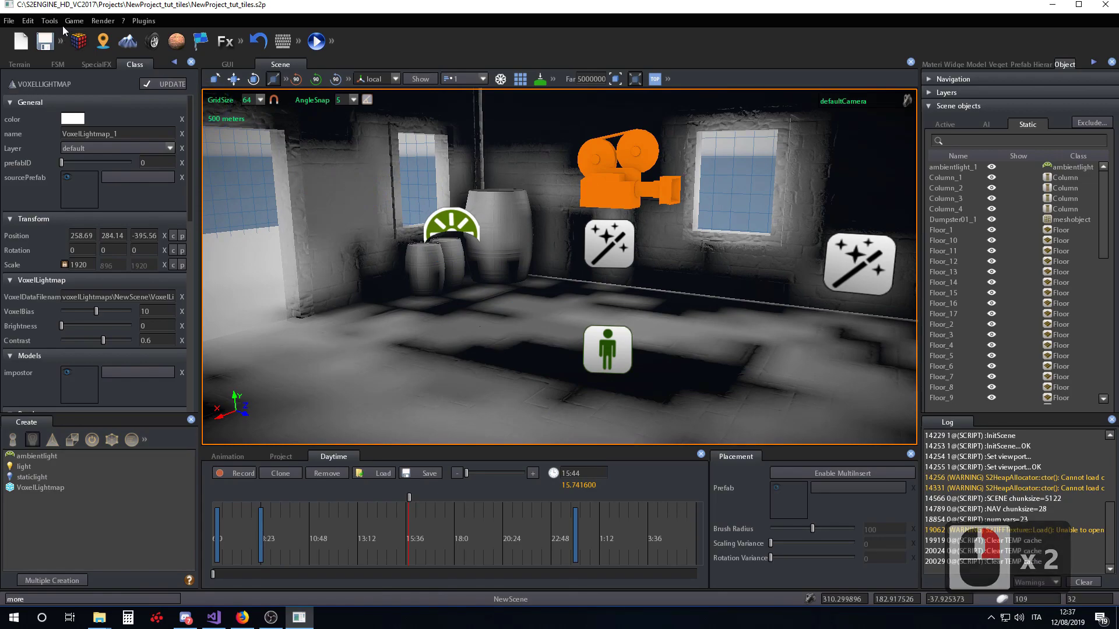
- Generate the voxel lightmap with 512 samples, refining the existing data, and close the generation dialog
left_click(28, 20)
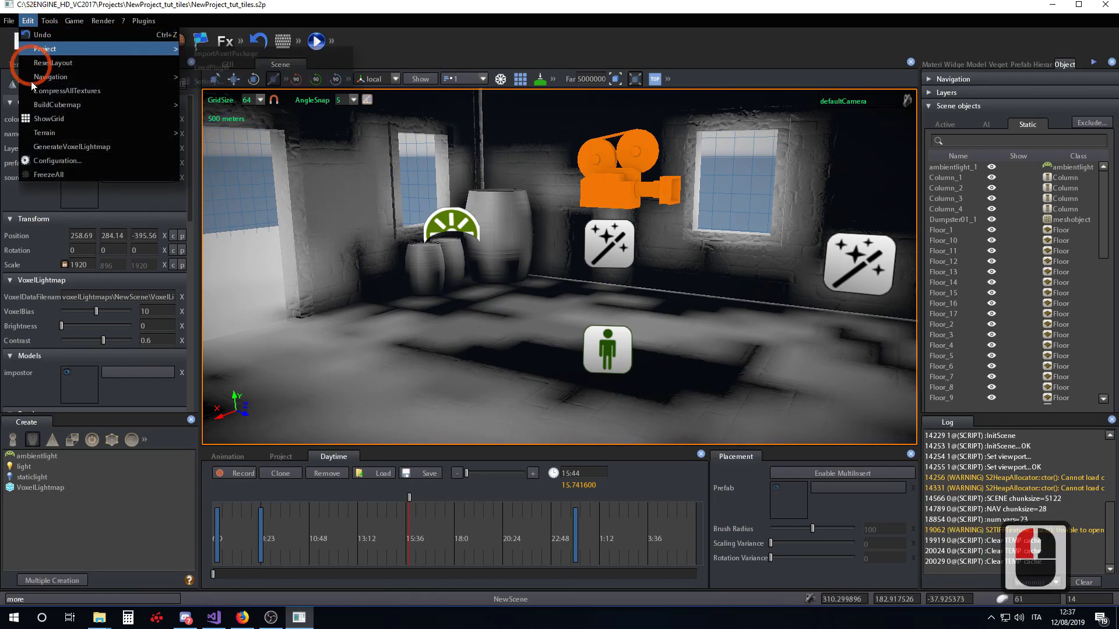
left_click(69, 145)
left_click_drag(523, 180, 650, 200)
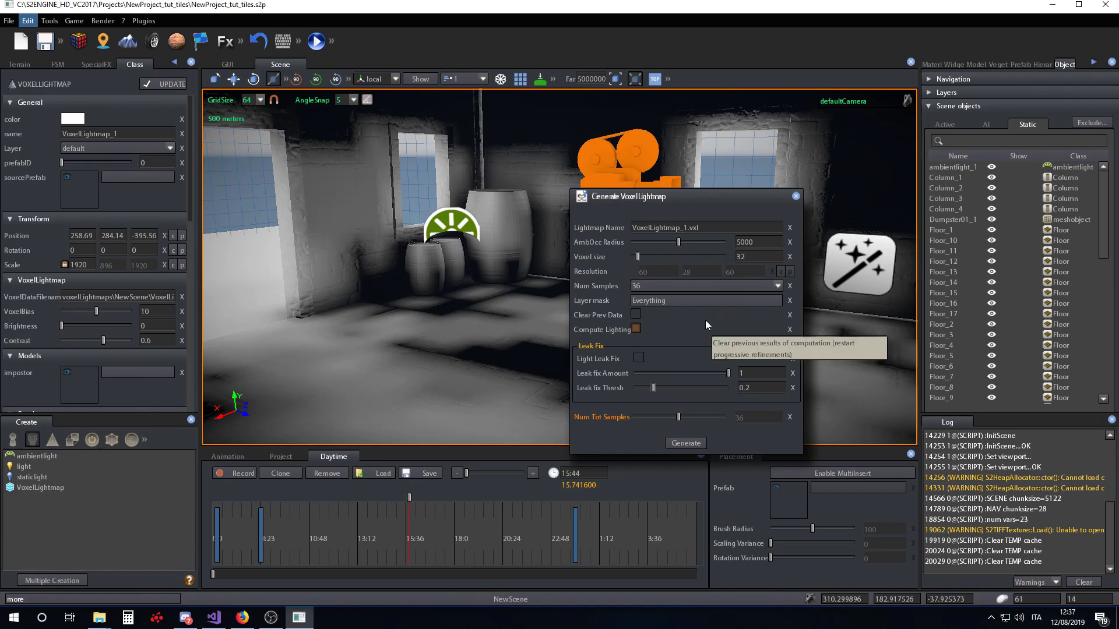
left_click(777, 286)
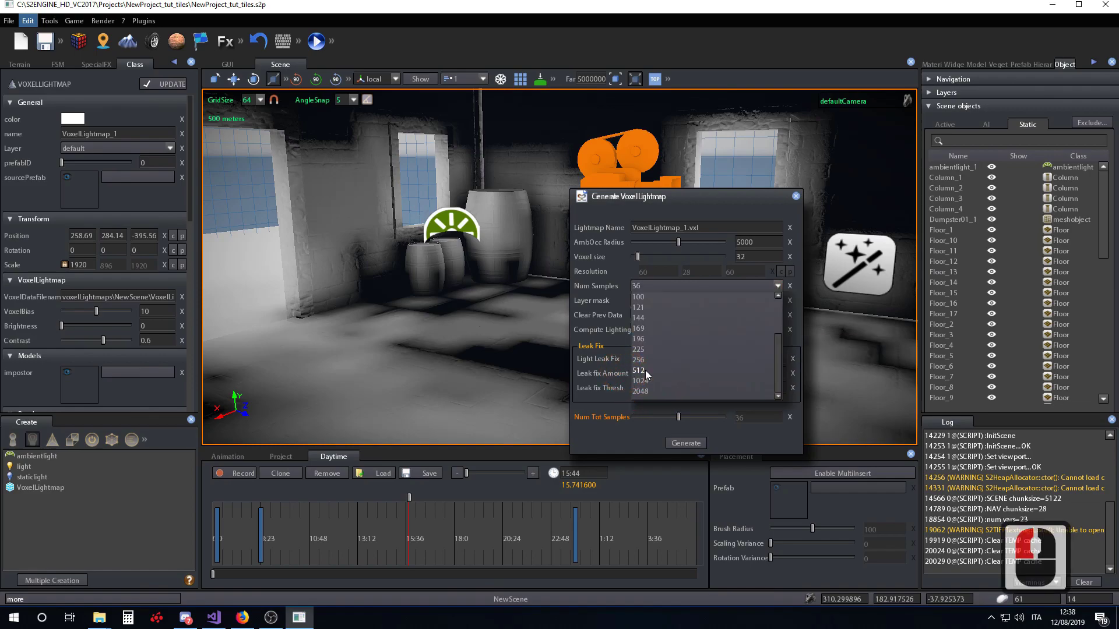
left_click(641, 372)
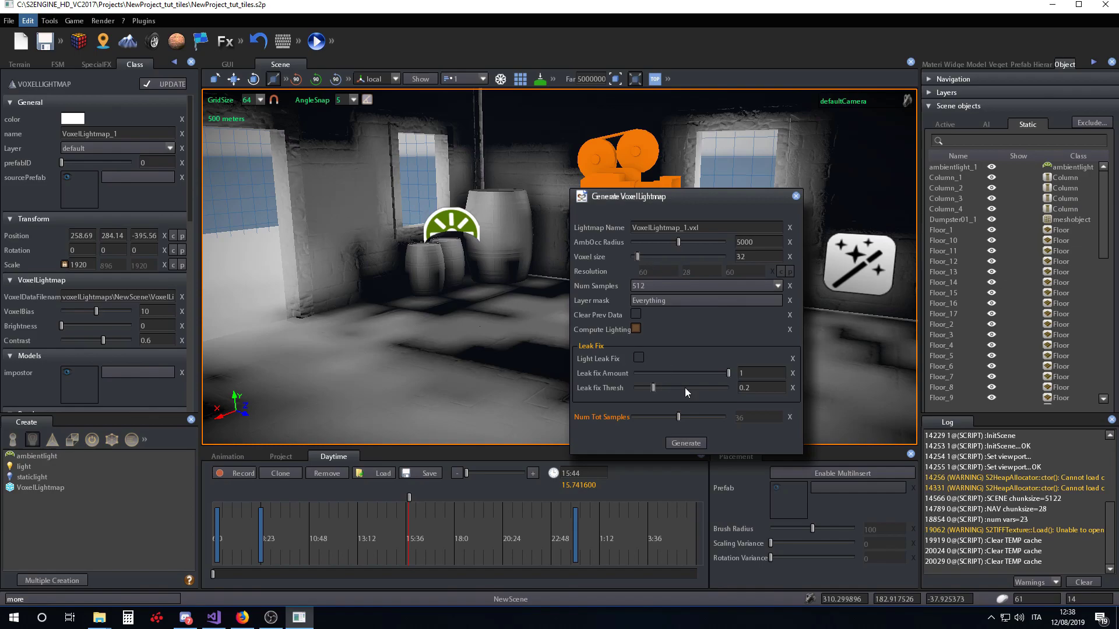
left_click(686, 443)
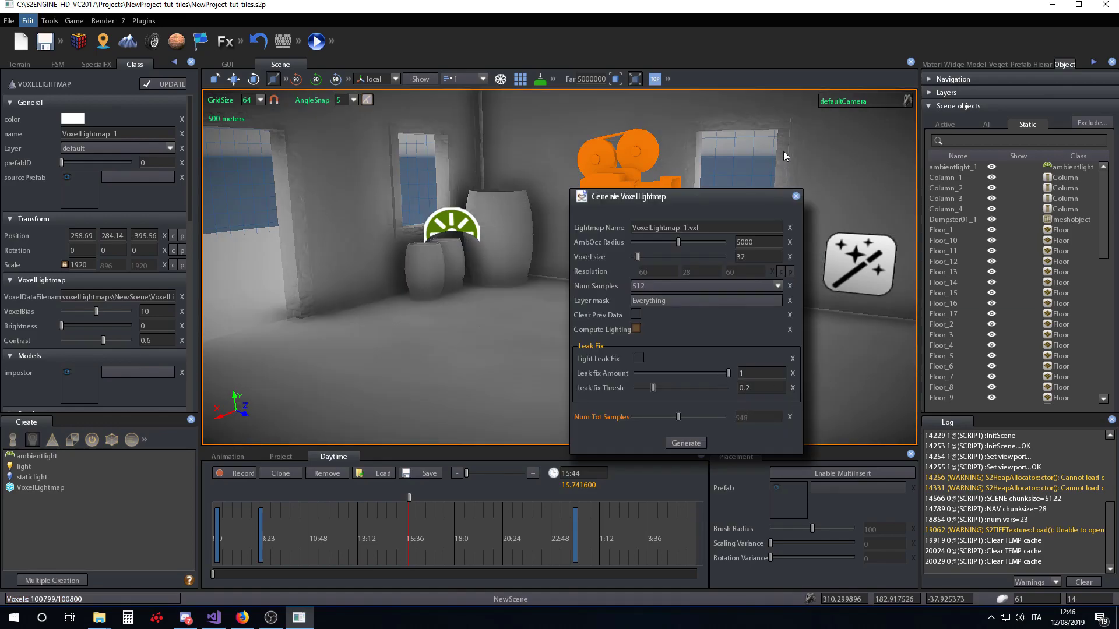
left_click(796, 199)
- Move through the house interior and examine the refined ambient shadows on the walls, floor and barrels
right_click_drag(620, 320, 544, 354)
key("d")
key("e")
key("e")
key("d")
key("s")
key("q")
key("d")
key("d")
key("s")
key("e")
key("a")
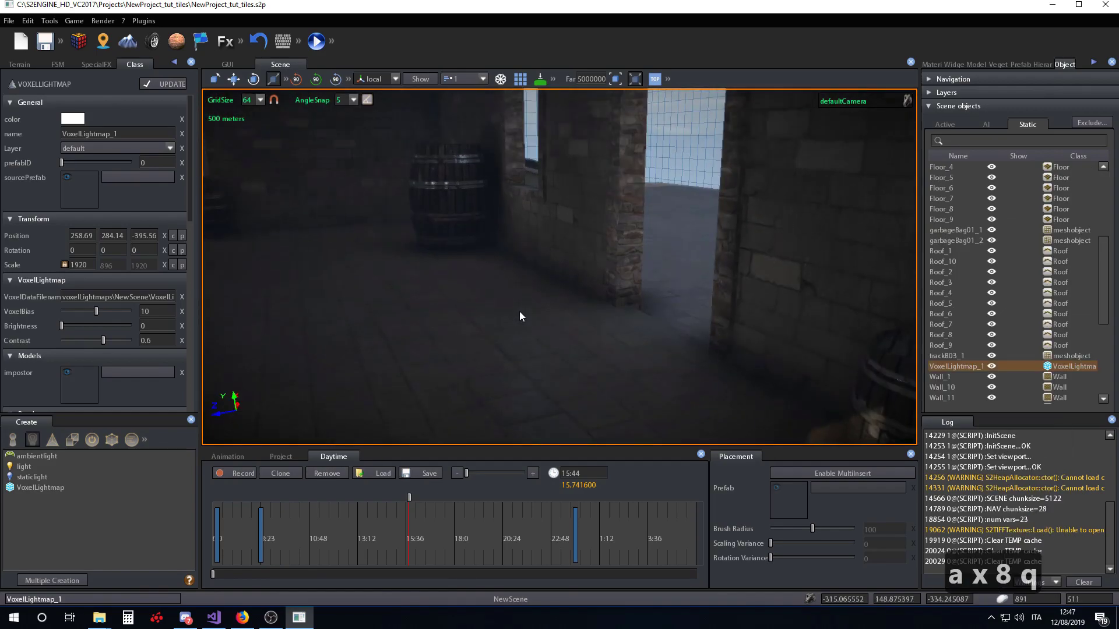
key("q")
right_click_drag(520, 311, 583, 320)
key("e")
key("e")
key("a")
key("w")
right_click_drag(480, 331, 648, 337)
key("a")
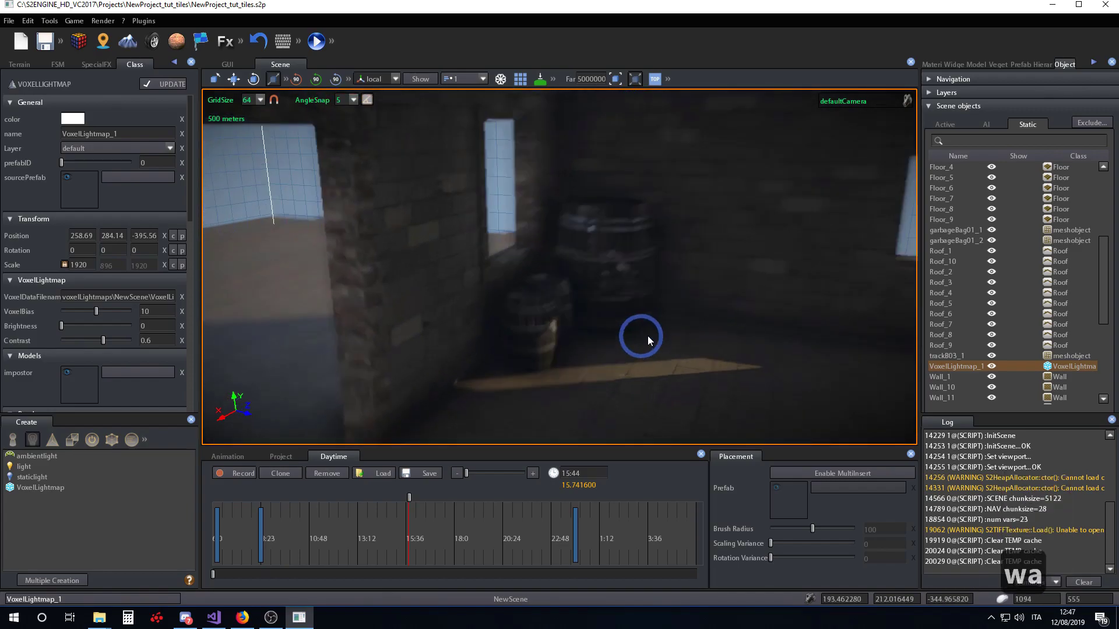